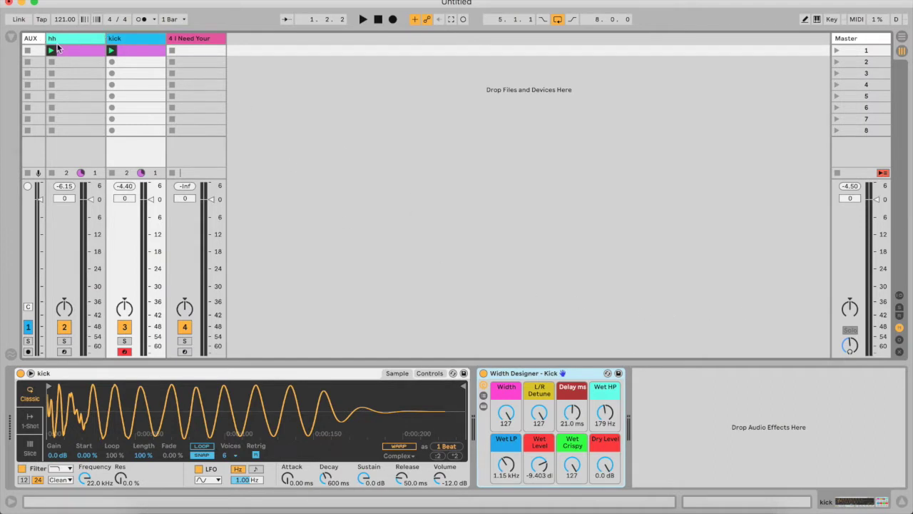
Arm the hh track for playing and compare its hi-hat sound with Width Designer - Hihats bypassed and active
left_click(81, 41)
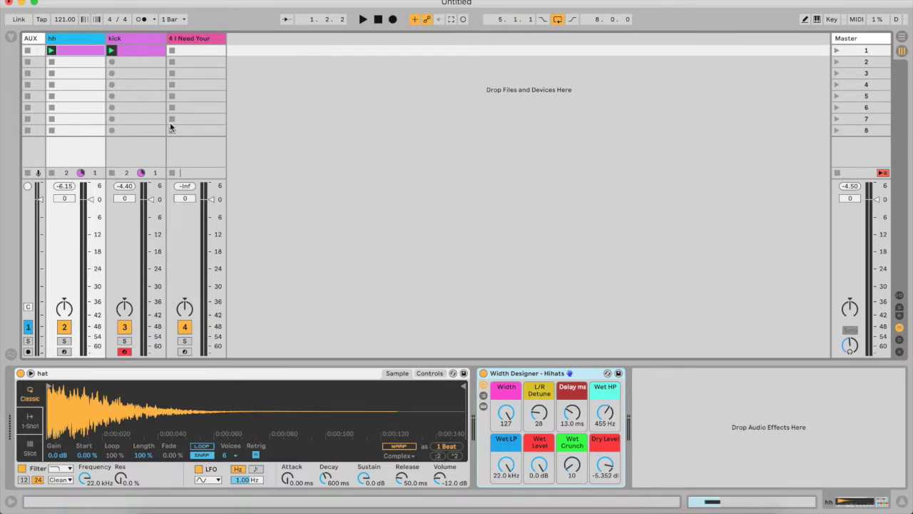
left_click(484, 373)
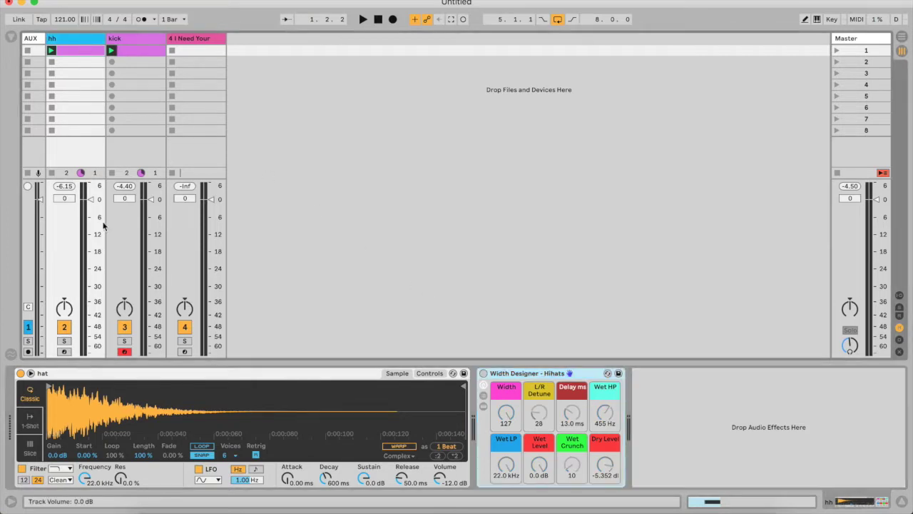
left_click(64, 352)
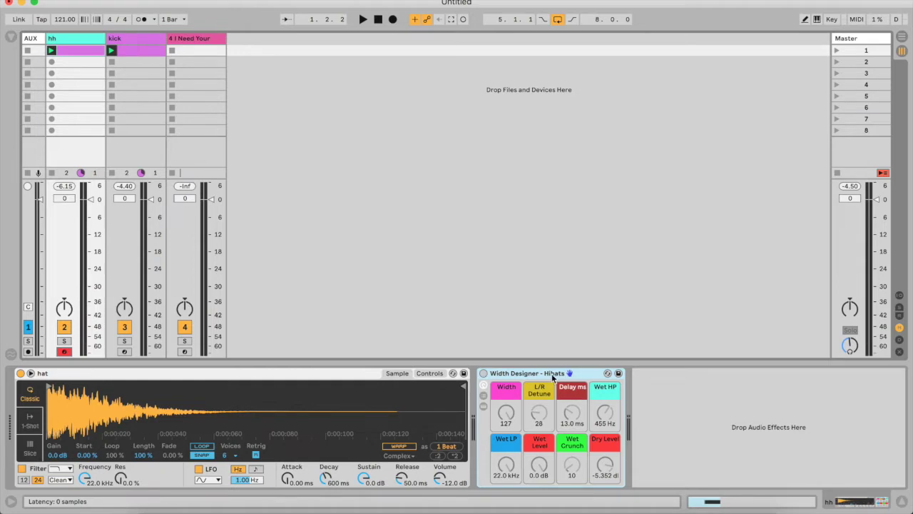
left_click(484, 374)
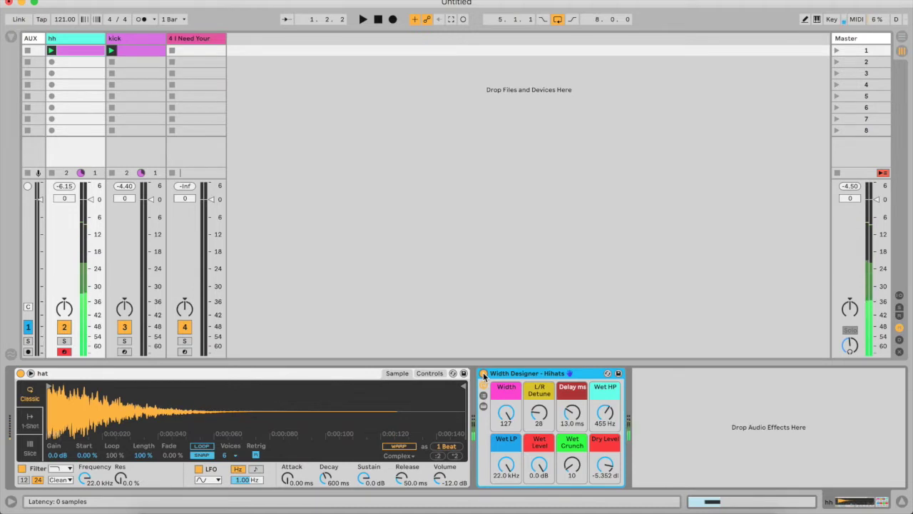
Switch on True Mono on the Master track and open its Voxengo SPAN analyzer window beside the tracks
left_click(867, 39)
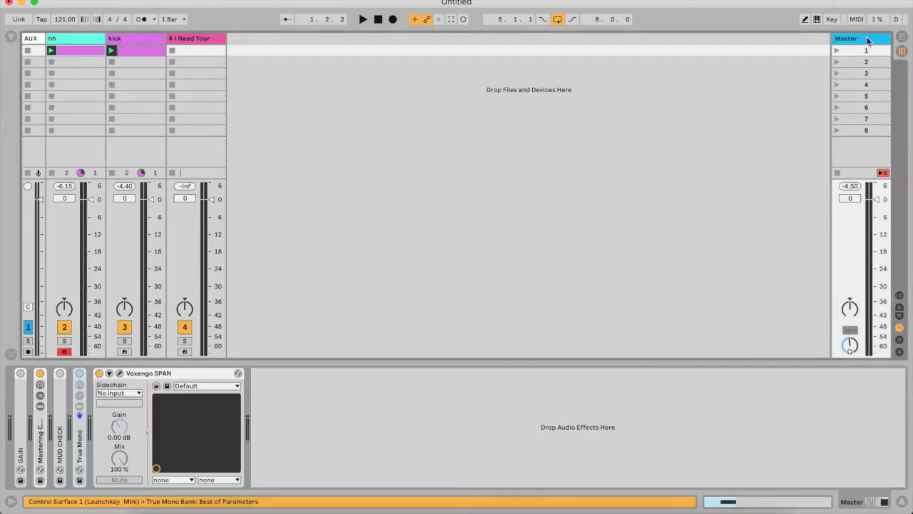
left_click(80, 374)
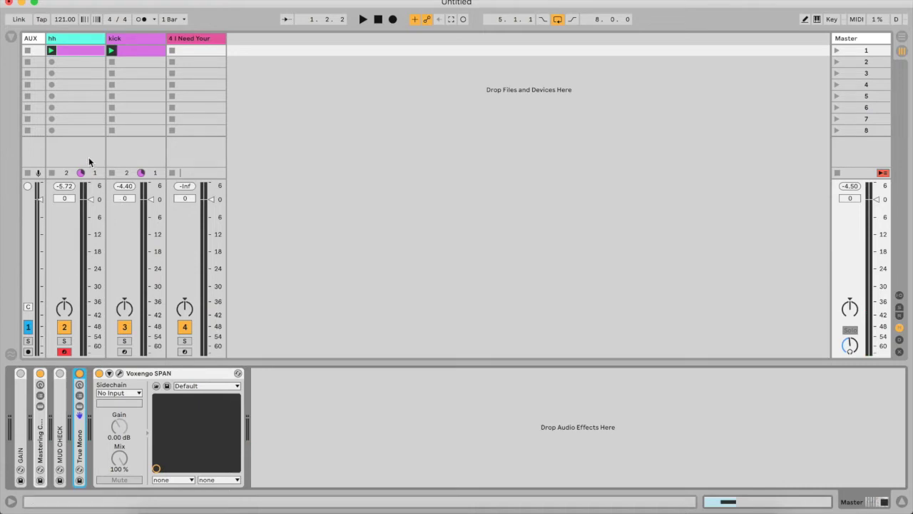
left_click(119, 374)
left_click_drag(612, 3, 645, 13)
Compare the hi-hat's spectrum with True Mono off and on, and with Width Designer - Hihats bypassed and active
left_click(80, 378)
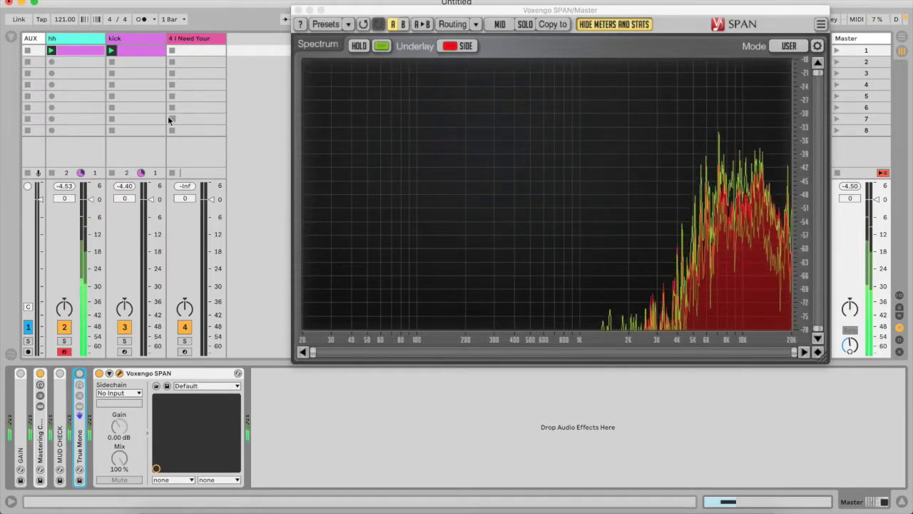
left_click(79, 373)
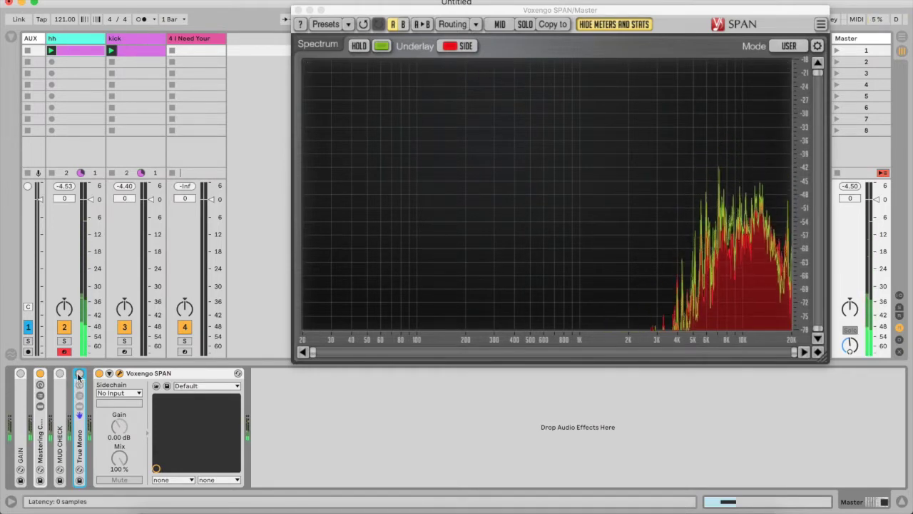
left_click(75, 38)
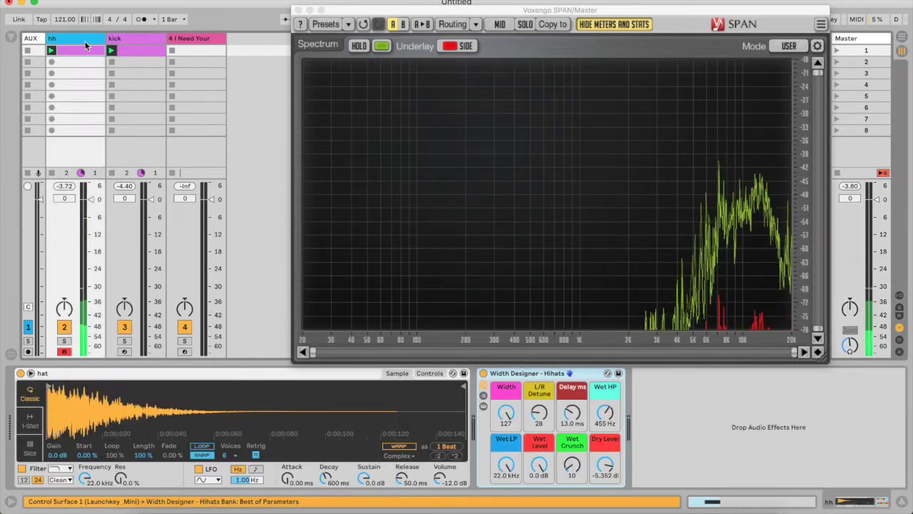
left_click(483, 373)
left_click(483, 373)
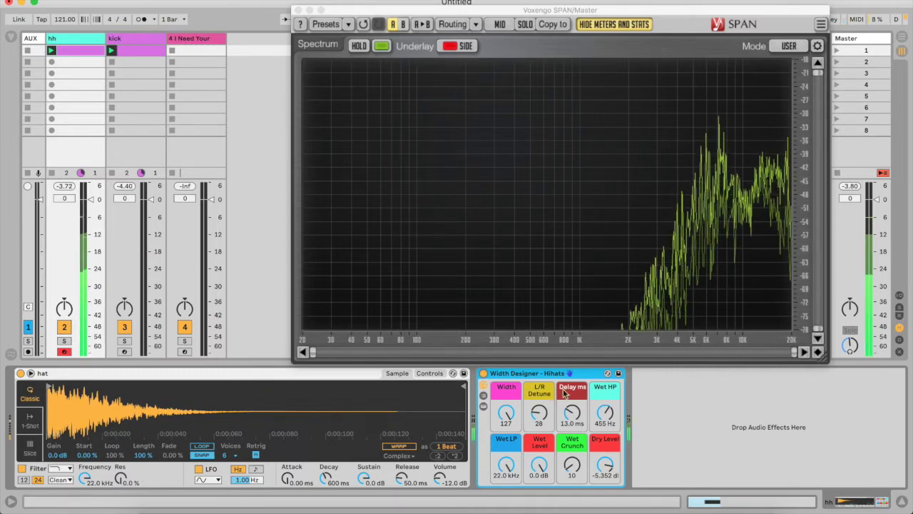
Set the hi-hat Width Designer's L/R Detune to 12 and Delay to about 14.2 ms, and turn off True Mono on the Master
left_click_drag(570, 421, 570, 414)
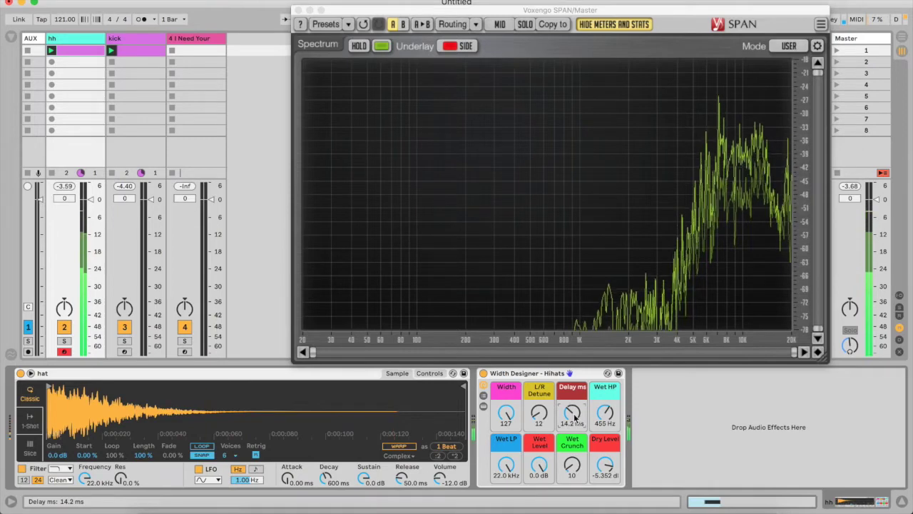
left_click(860, 40)
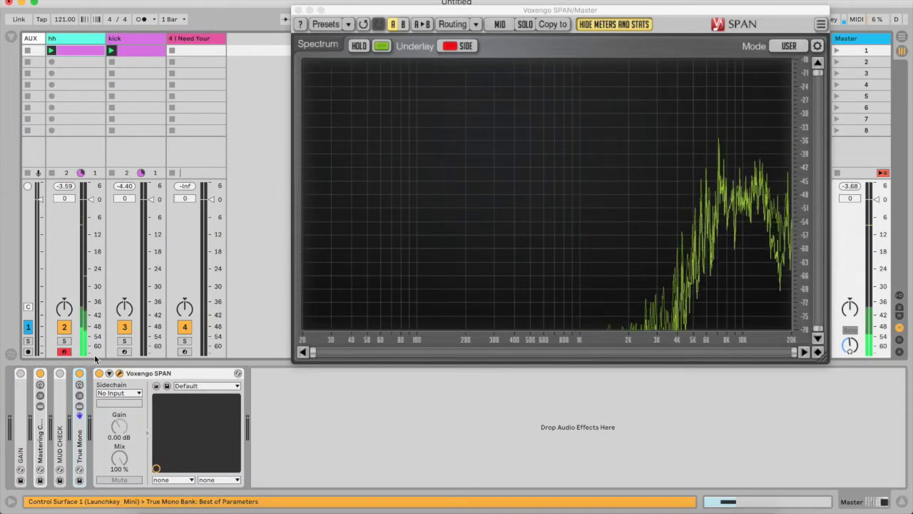
left_click(79, 374)
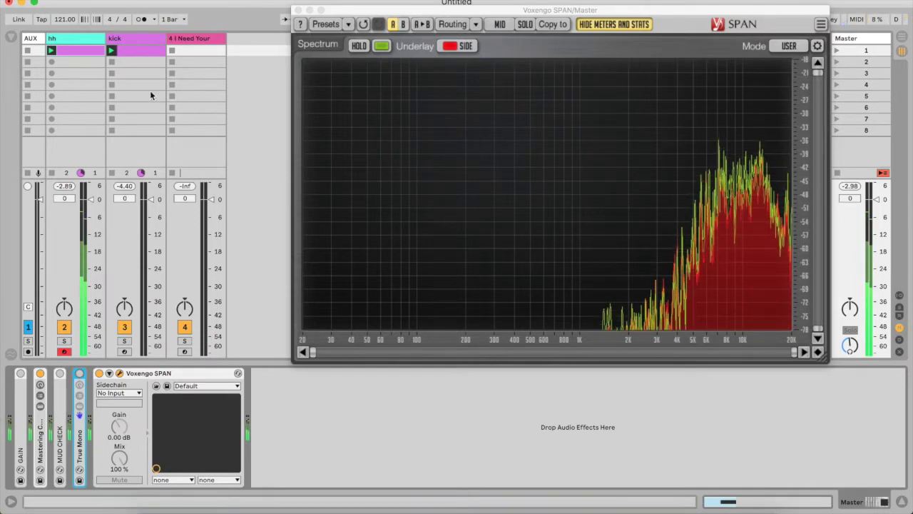
Set the Delay of Width Designer - Hihats to 22.5 ms and check the hi-hat with the Master's True Mono toggled
left_click(76, 45)
left_click_drag(577, 424, 574, 402)
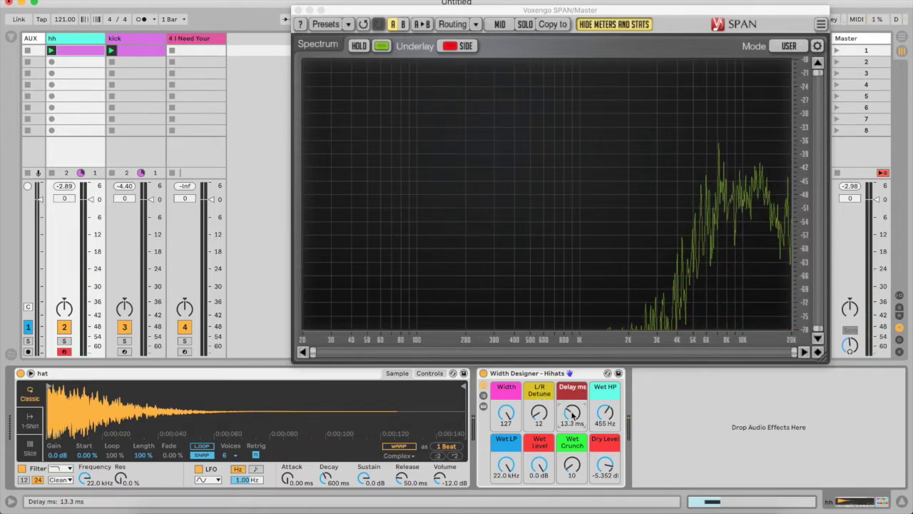
left_click_drag(572, 412, 573, 394)
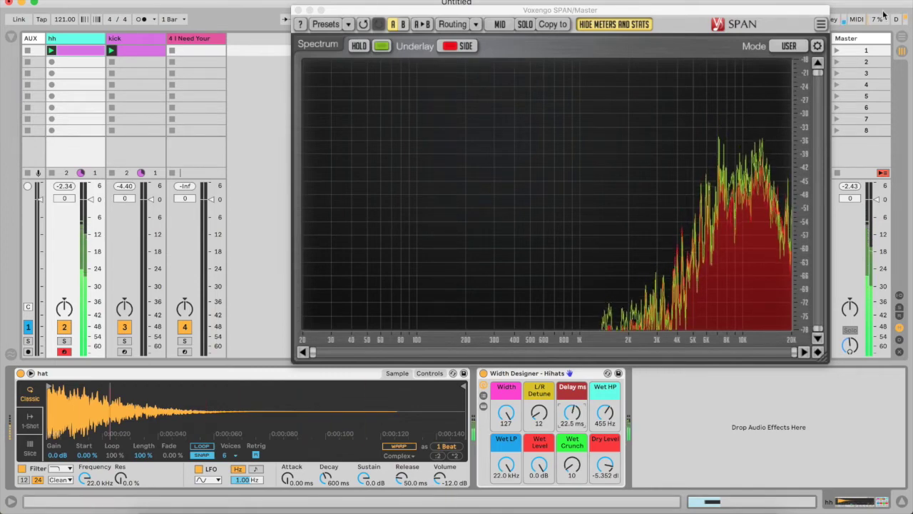
left_click(860, 42)
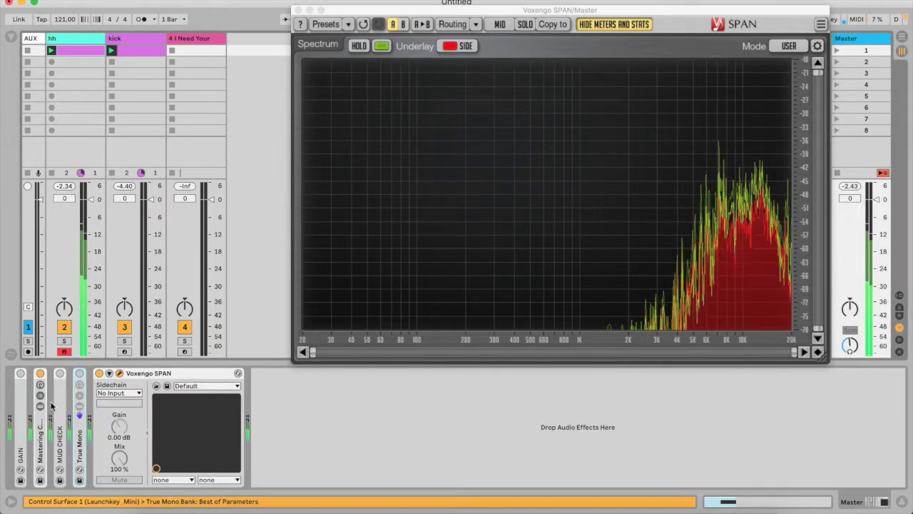
left_click(80, 375)
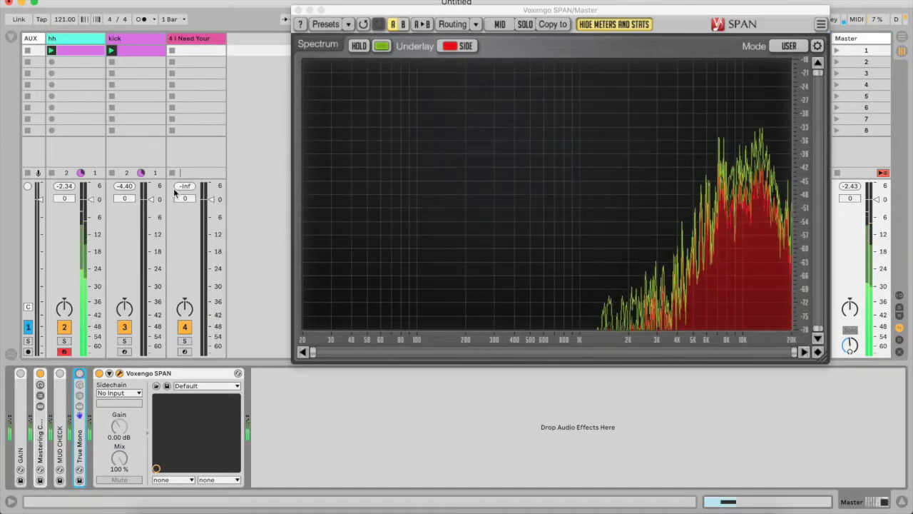
left_click(53, 38)
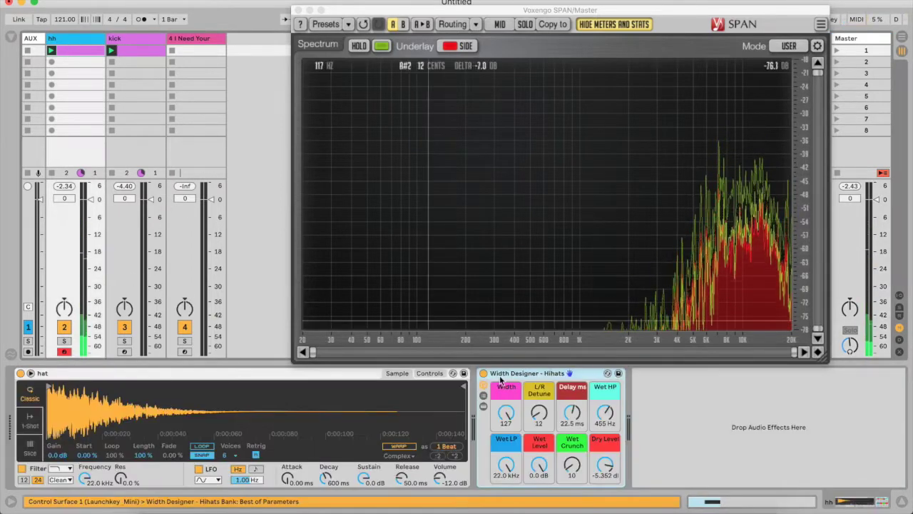
Arm the kick track and compare its spectrum in SPAN with Width Designer - Kick bypassed and active
left_click(125, 39)
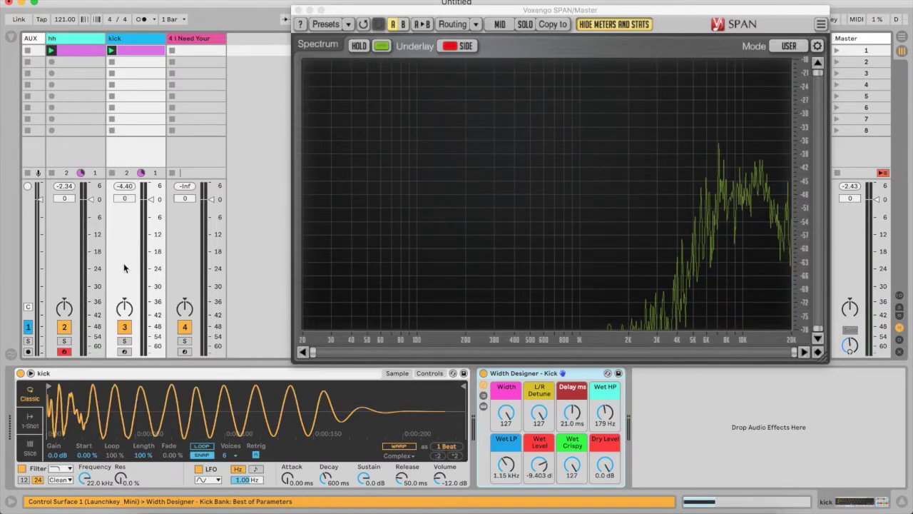
left_click(126, 352)
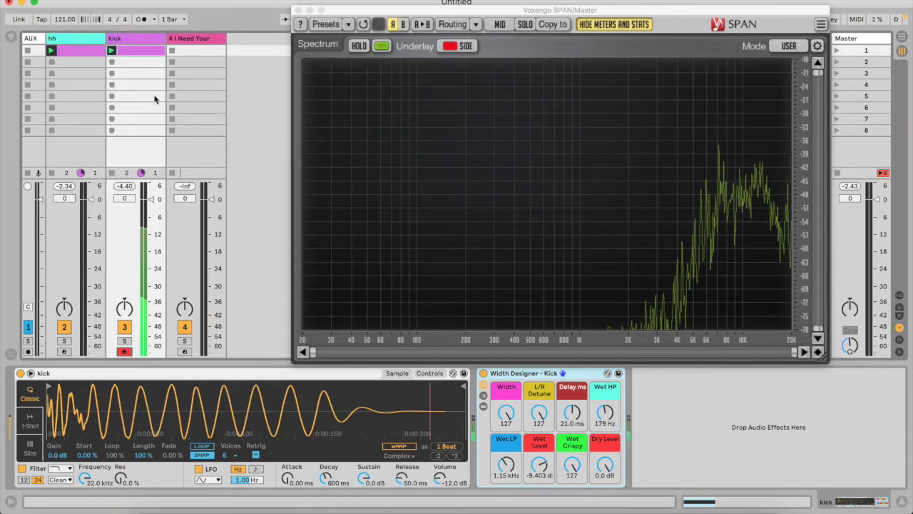
left_click(485, 374)
left_click(485, 374)
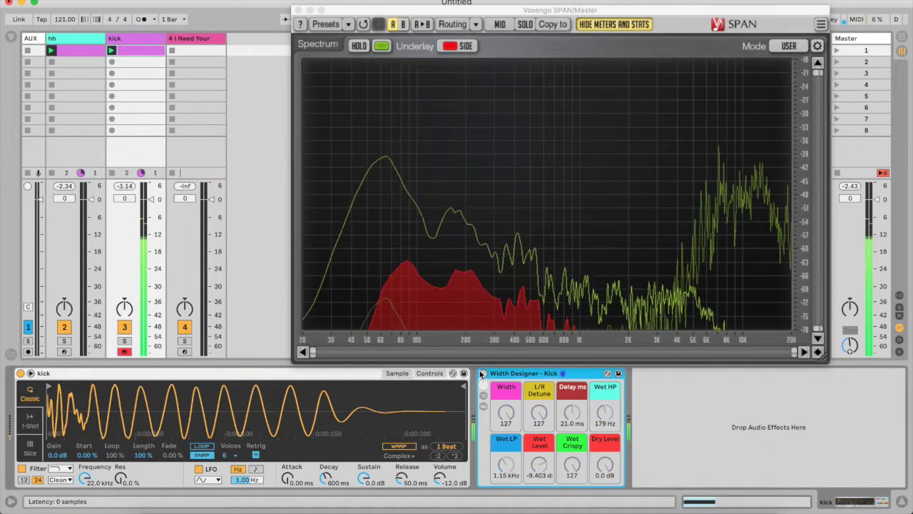
left_click(589, 206)
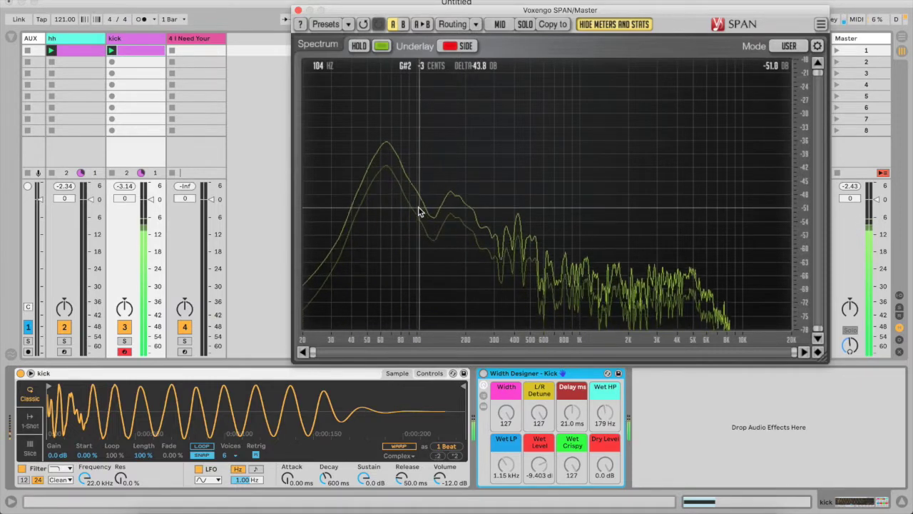
left_click(484, 373)
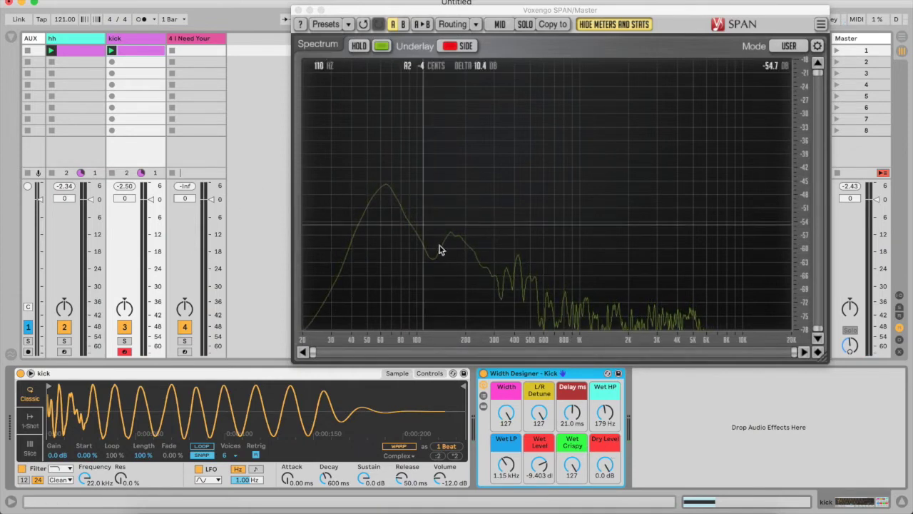
Mute the hh track and set the Wet Level of Width Designer - Kick to -8.834 dB
left_click(68, 331)
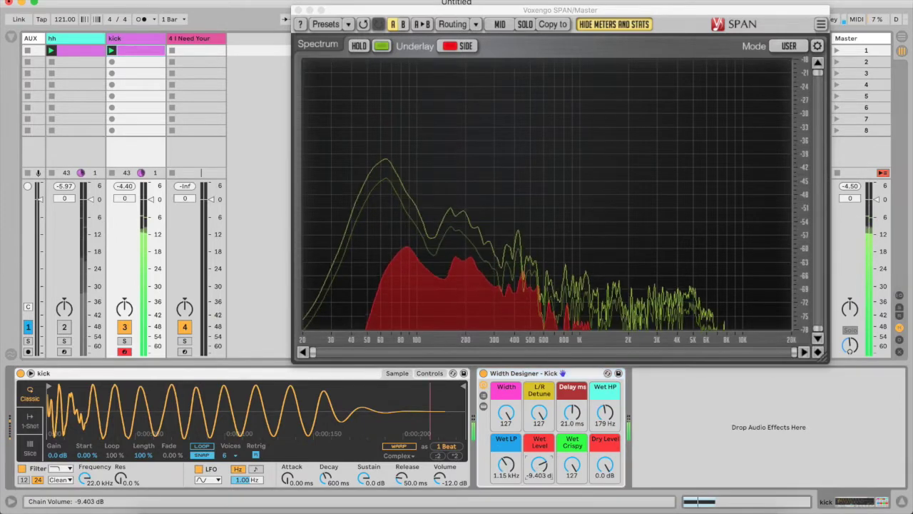
mouse_move(540, 465)
left_mouse_down()
mouse_move(540, 443)
mouse_move(540, 464)
left_mouse_up()
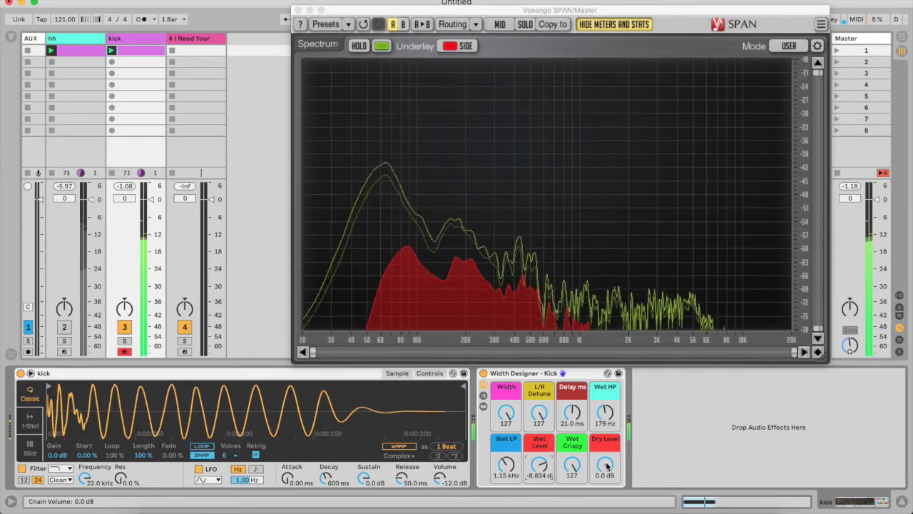
Pull the kick's Dry Level down to -inf dB and try different Wet HP cutoffs, ending at 179 Hz
left_click_drag(607, 466, 607, 492)
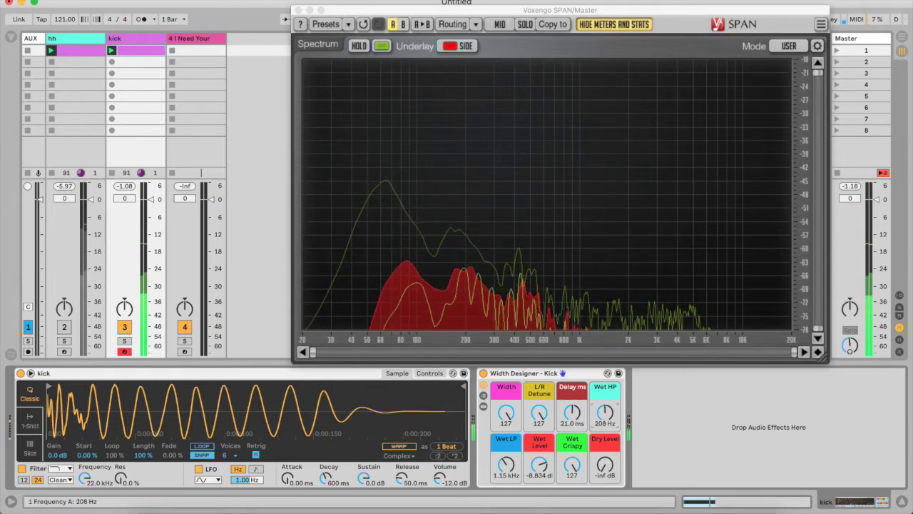
mouse_move(605, 413)
left_mouse_down()
mouse_move(605, 401)
mouse_move(605, 428)
mouse_move(605, 418)
left_mouse_up()
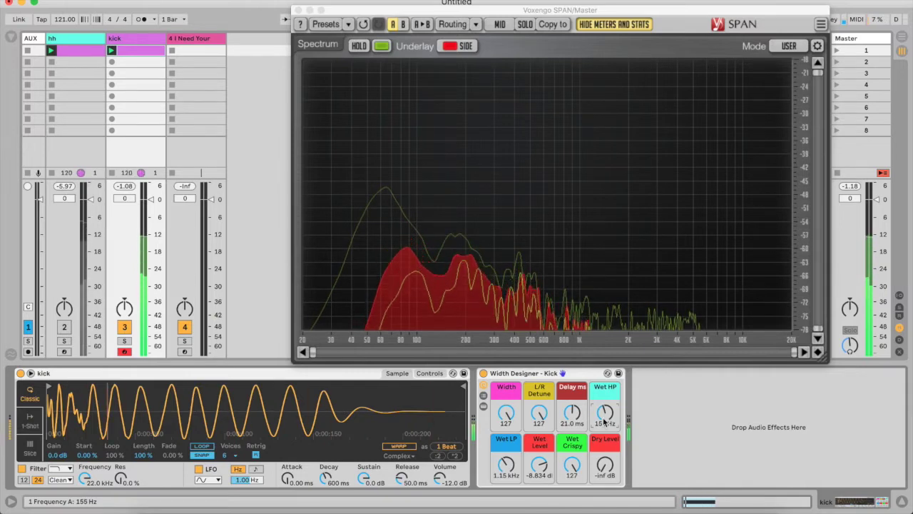
left_click_drag(604, 423, 604, 418)
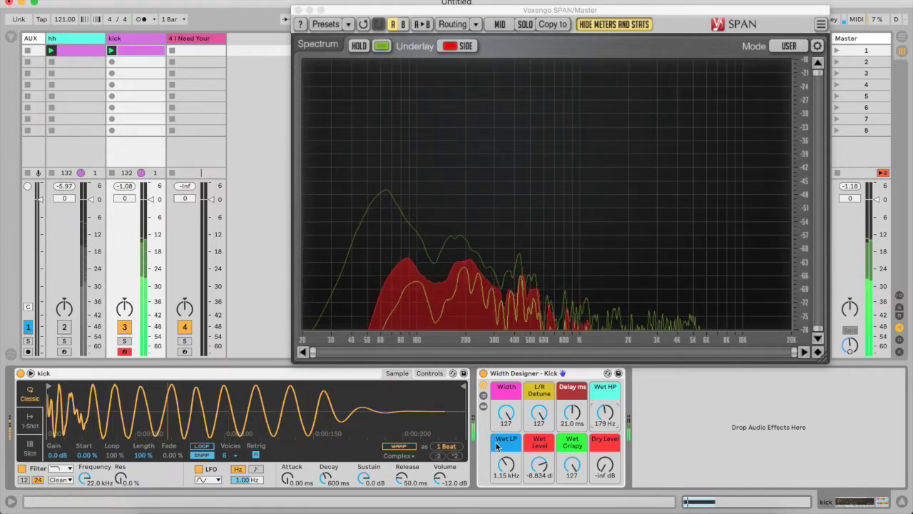
Set the Wet LP of Width Designer - Kick to 22.0 kHz and its Dry Level to 0.0 dB
left_click_drag(512, 467, 512, 454)
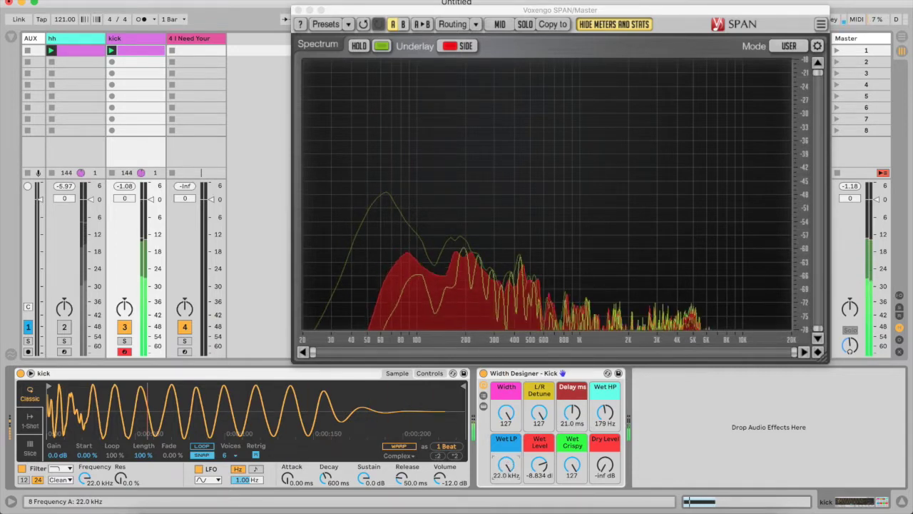
left_click_drag(605, 465, 605, 451)
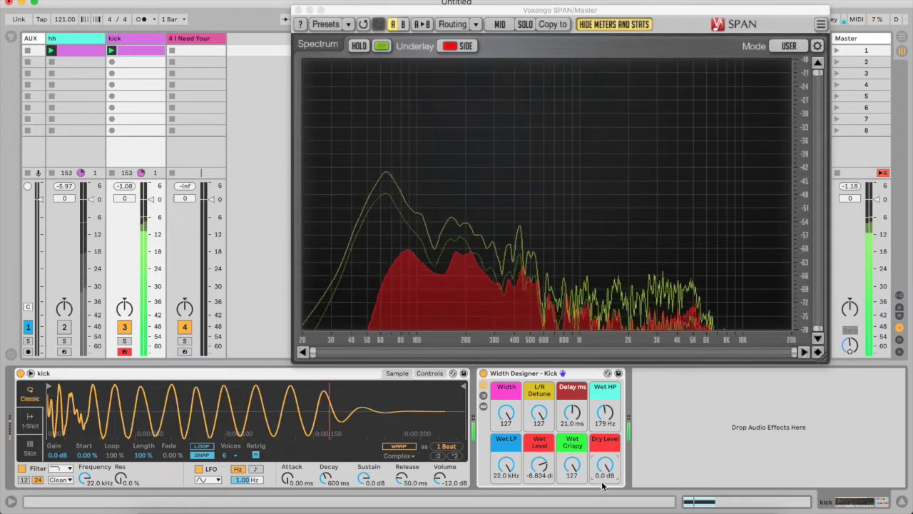
Compare the kick with Width Designer bypassed and active, and switch on True Mono on the Master to check it in mono
left_click(484, 374)
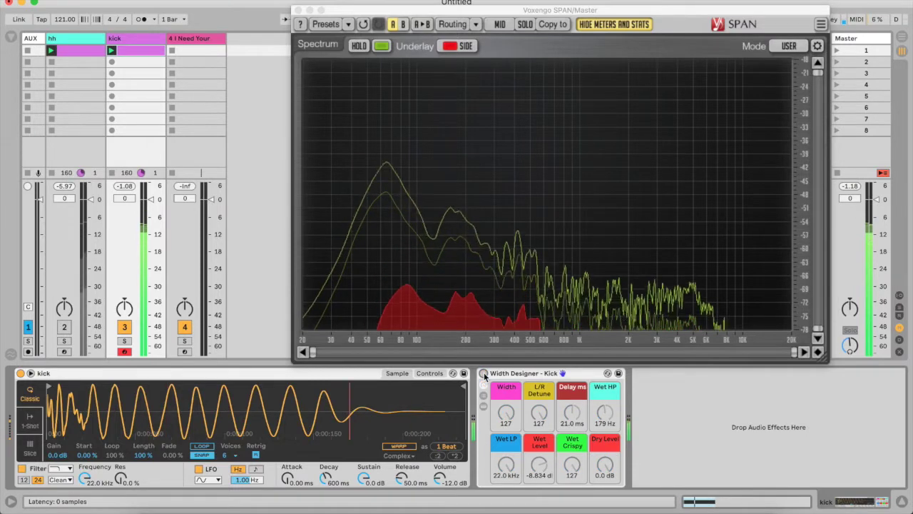
left_click(484, 373)
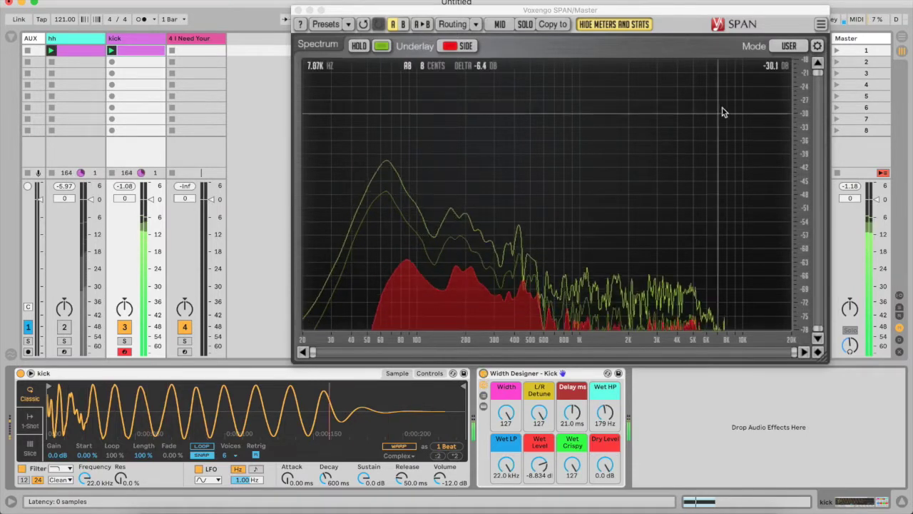
left_click(849, 51)
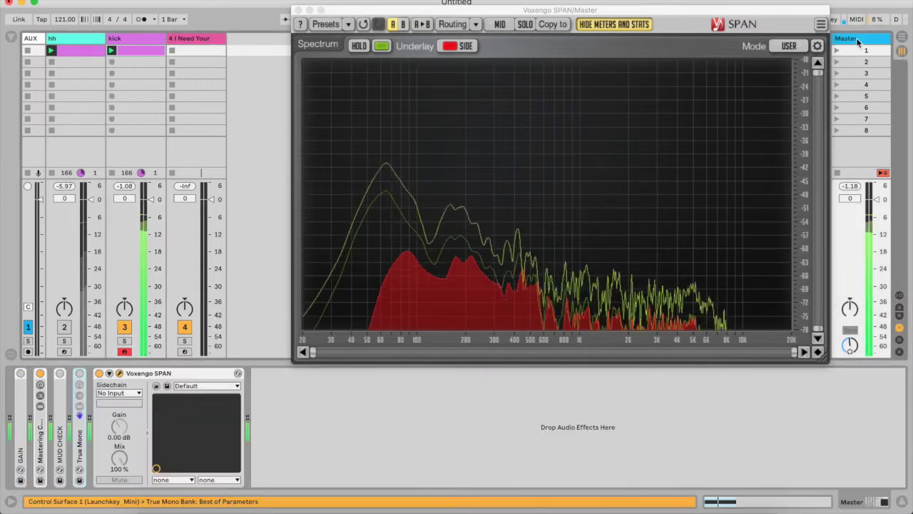
left_click(80, 374)
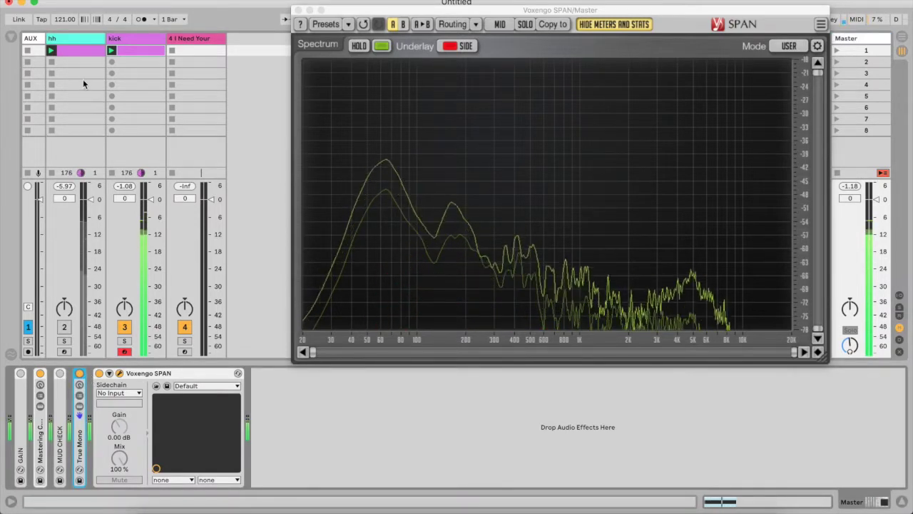
left_click(142, 38)
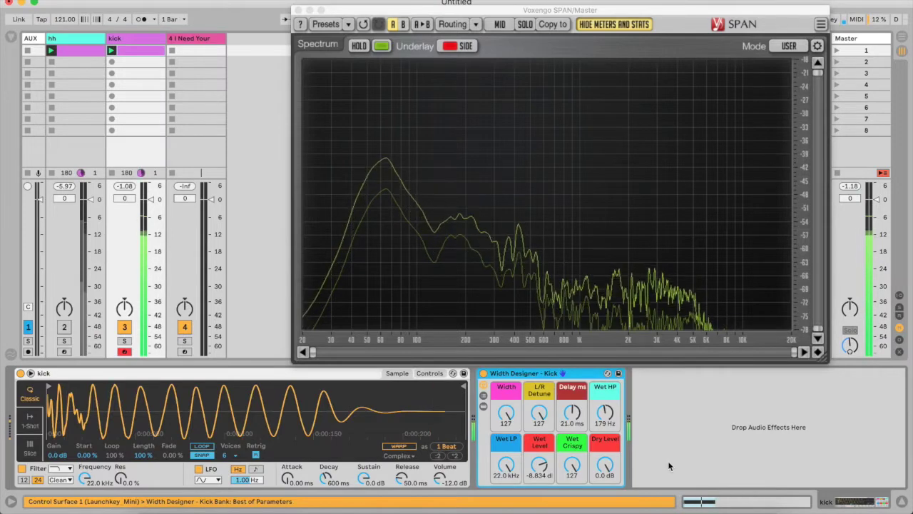
Try Width Designer - Kick with Delay at 18.2 ms and L/R Detune at 0, comparing it against the bypassed rack
left_click_drag(592, 428, 592, 435)
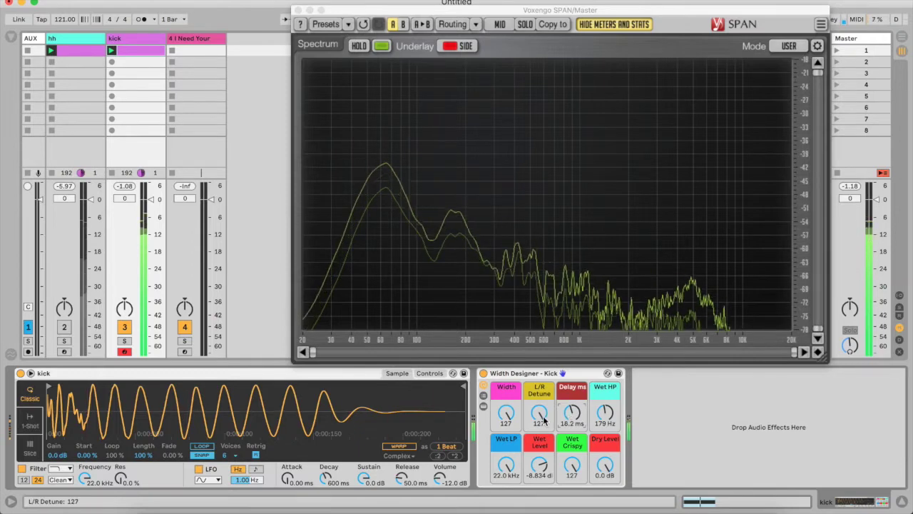
left_click_drag(540, 419, 541, 457)
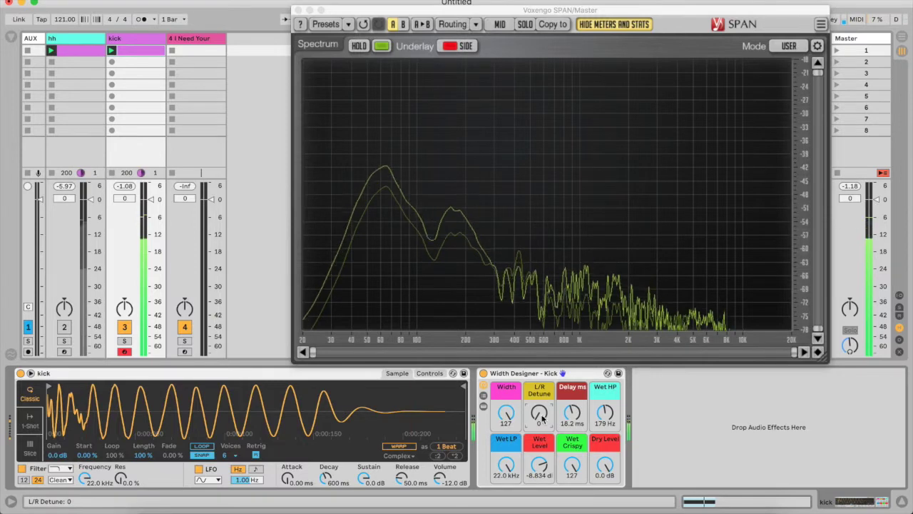
left_click(483, 373)
left_click(483, 373)
Set the kick rack's Delay to 22.2 ms, L/R Detune to 2 and Wet Level to -5.085 dB
left_click_drag(539, 413, 543, 394)
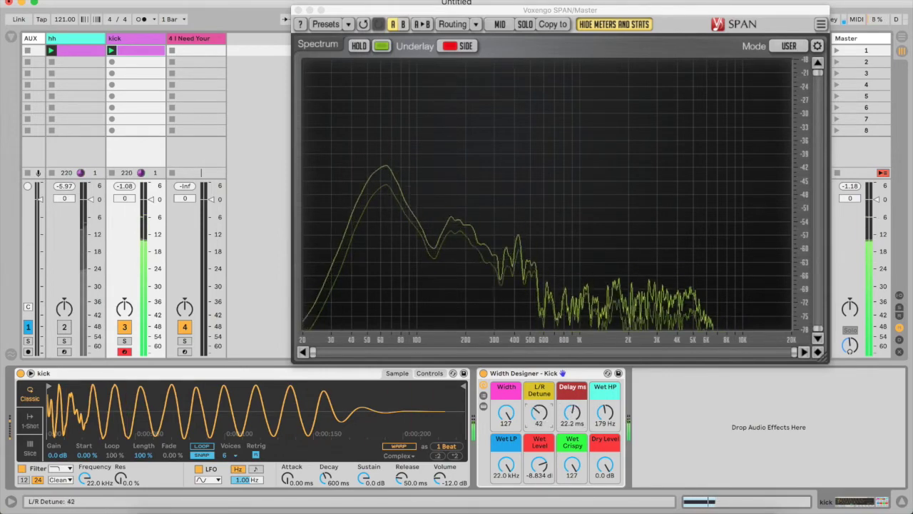
left_click_drag(539, 413, 539, 424)
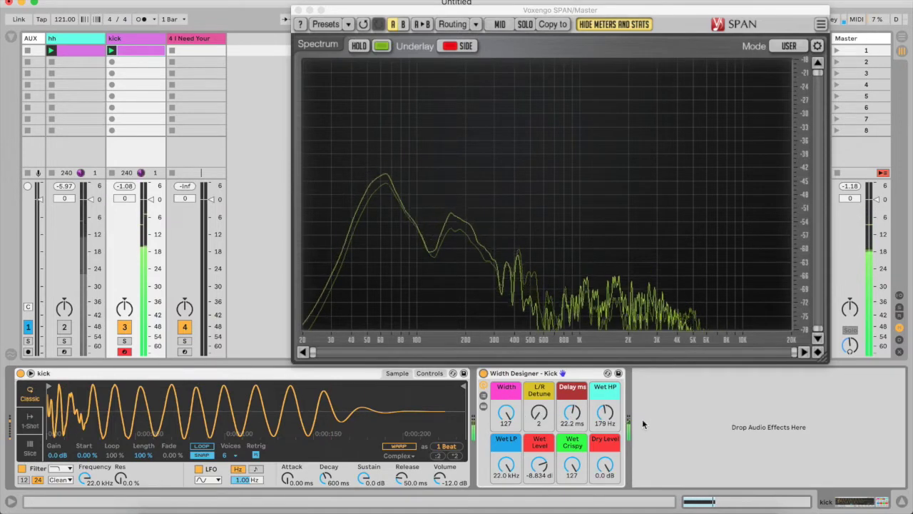
mouse_move(539, 464)
left_mouse_down()
mouse_move(540, 500)
mouse_move(539, 483)
left_mouse_up()
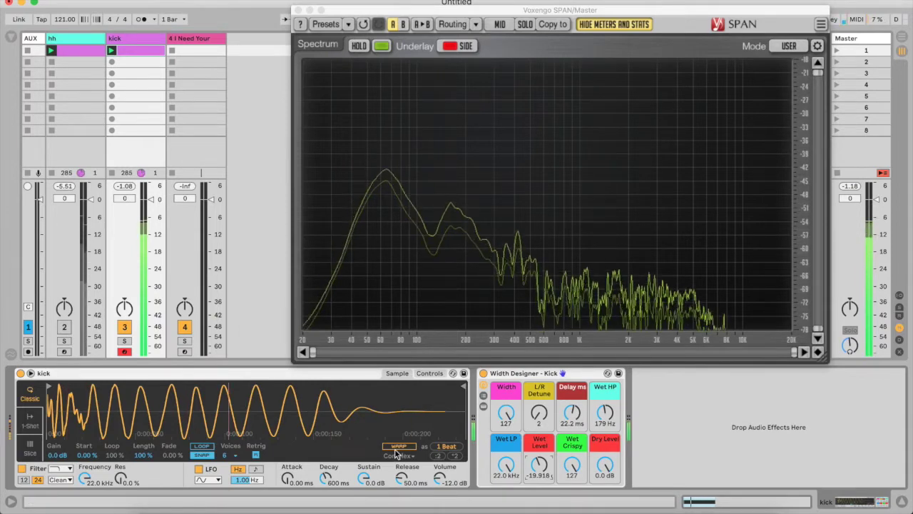
left_click_drag(539, 465, 539, 441)
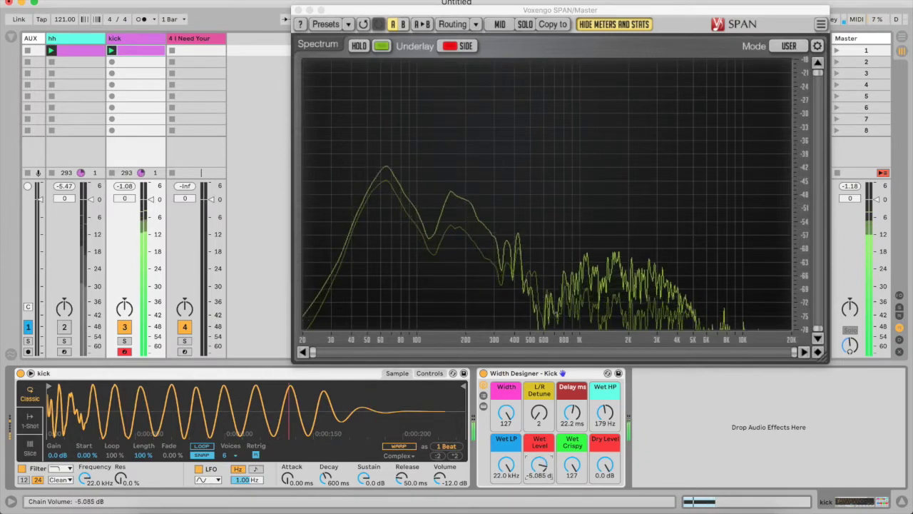
Close the SPAN window and switch off True Mono on the Master
left_click(299, 10)
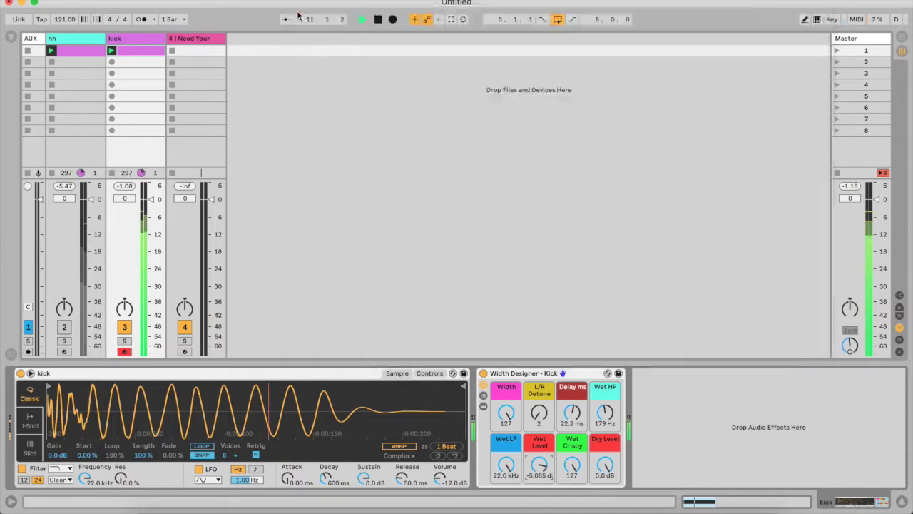
left_click(858, 38)
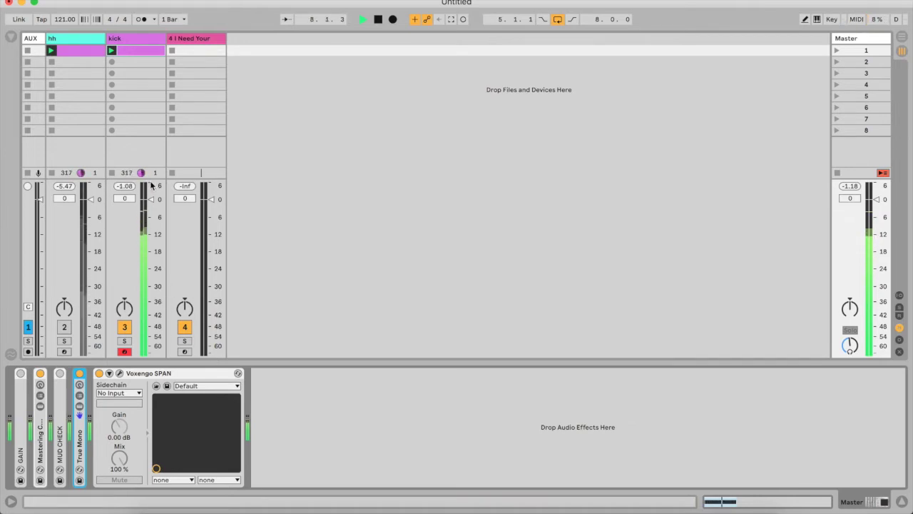
left_click(79, 374)
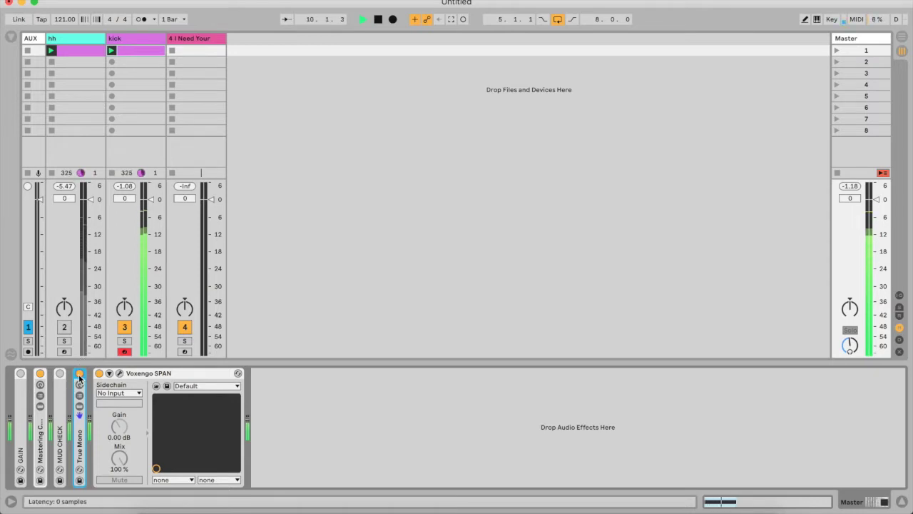
Set Width Designer - Kick to Wet LP 342 Hz, Wet HP 95.0 Hz and Wet Level -8.297 dB
left_click(146, 39)
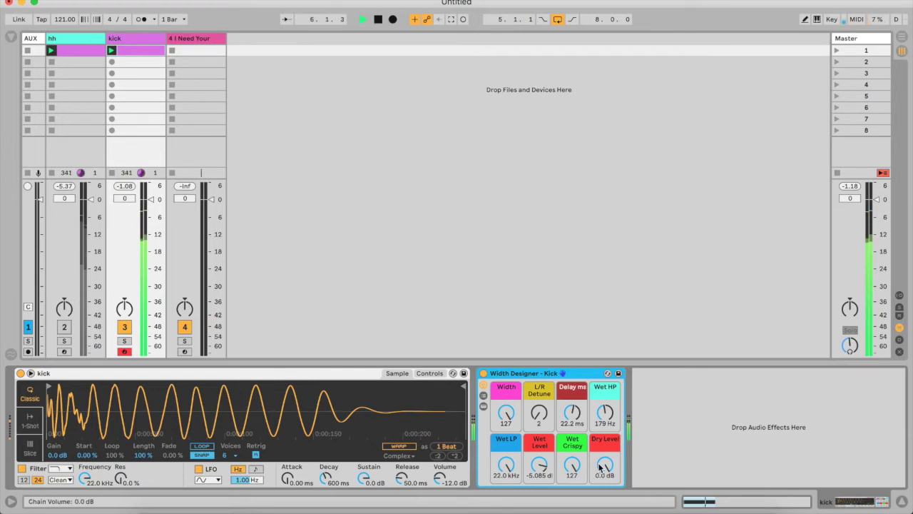
left_click(507, 467)
left_click_drag(507, 467, 507, 513)
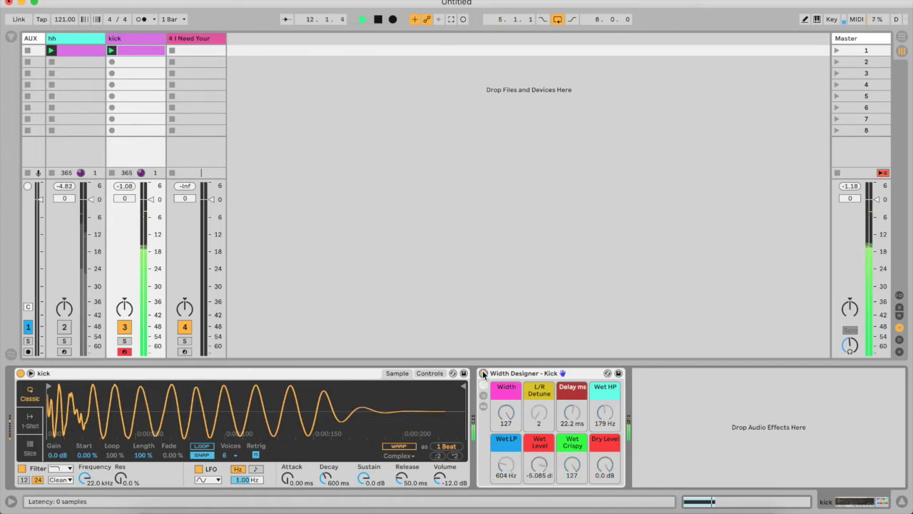
left_click_drag(610, 417, 610, 435)
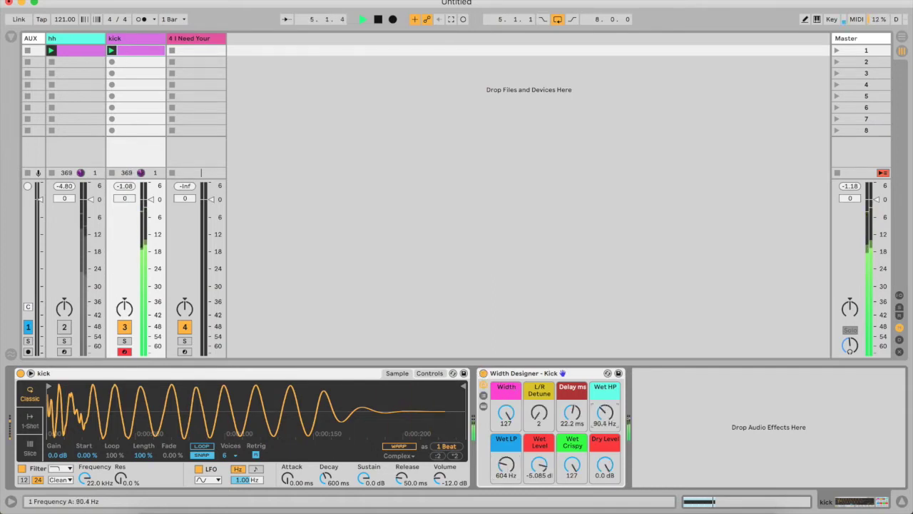
left_click_drag(505, 464, 540, 473)
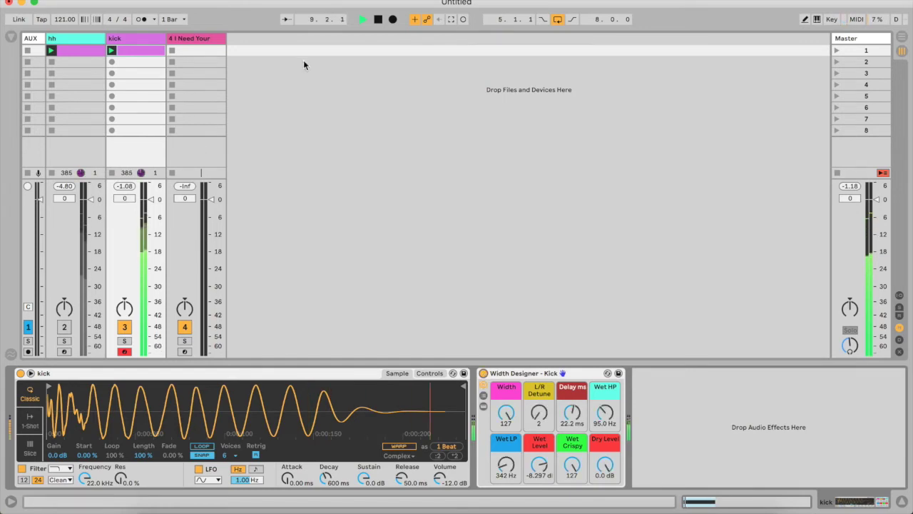
Stop playback and mute the kick track
left_click(378, 19)
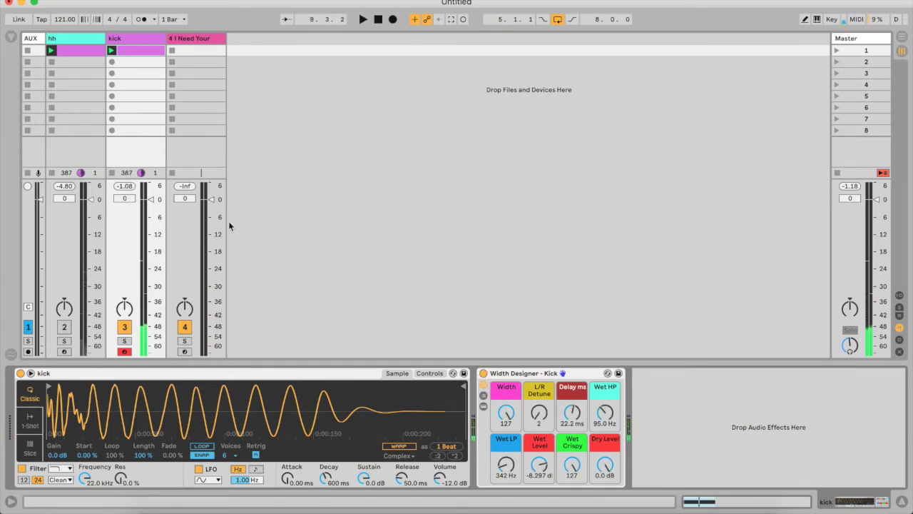
left_click(125, 326)
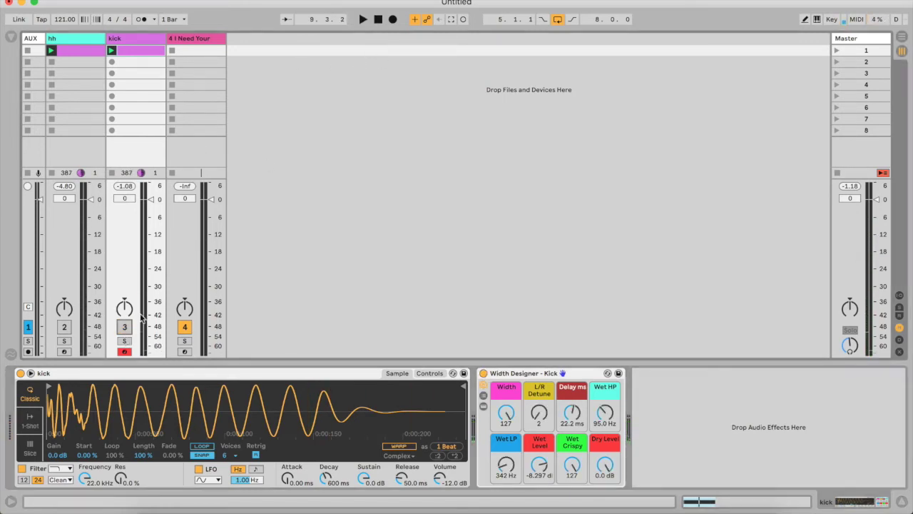
On the I Need Your track, move Width Designer - Vocals Backing ahead of Width Designer - Vocals Blend and activate it
left_click(200, 44)
scroll(473, 392, "left", 2)
left_click(471, 390)
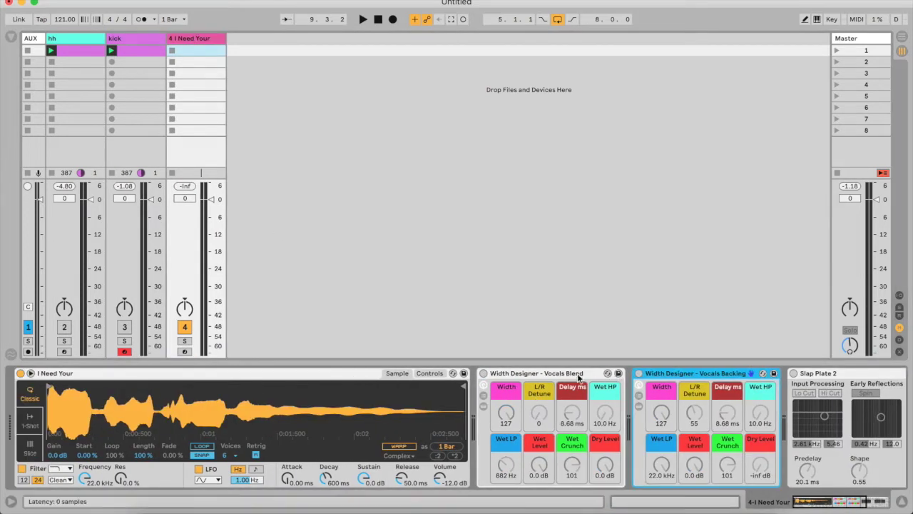
left_click_drag(698, 374, 504, 384)
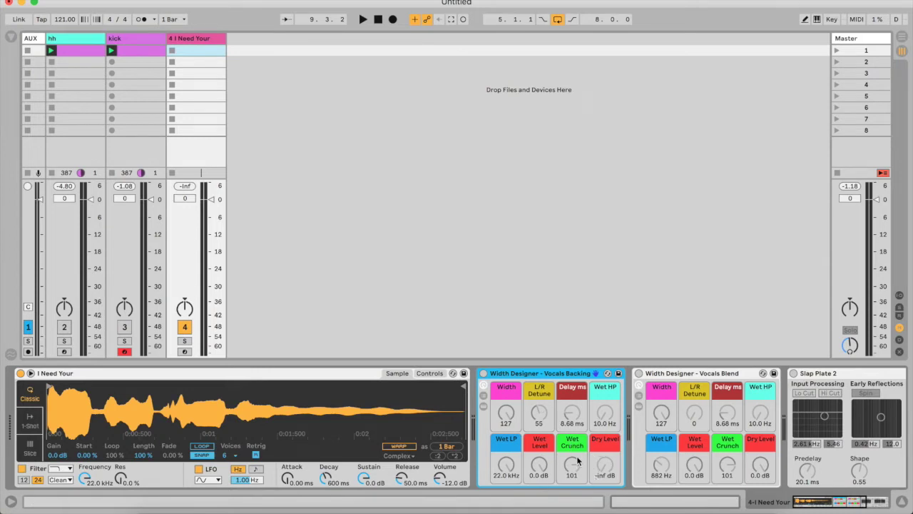
left_click(483, 372)
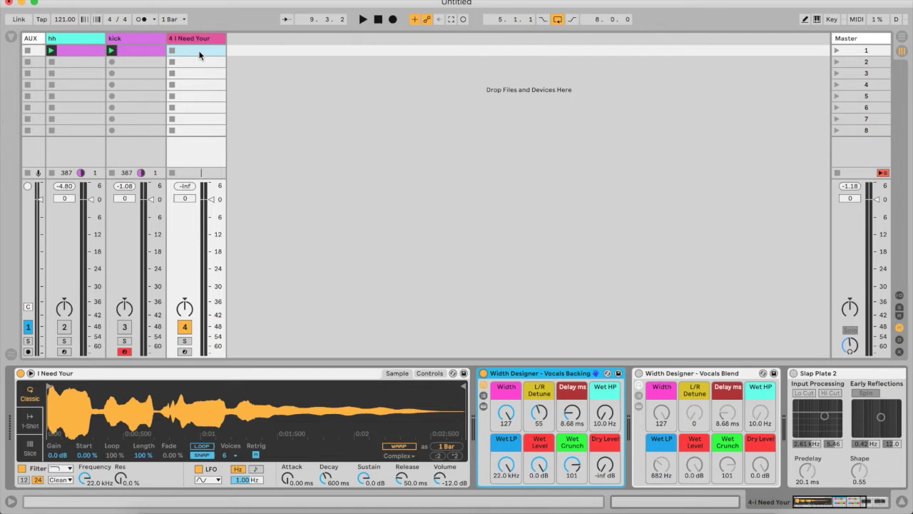
Arm the I Need Your track and compare the vocal with Width Designer - Vocals Backing bypassed and active
left_click(184, 352)
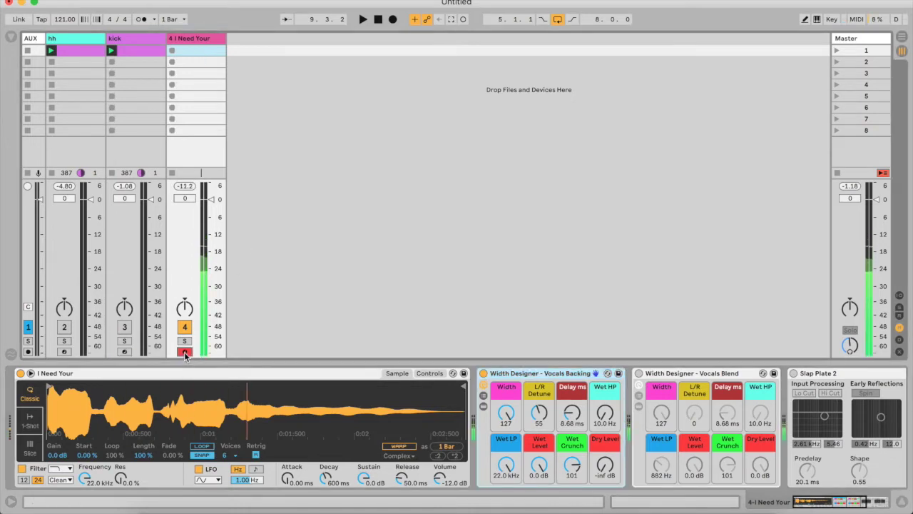
left_click(483, 373)
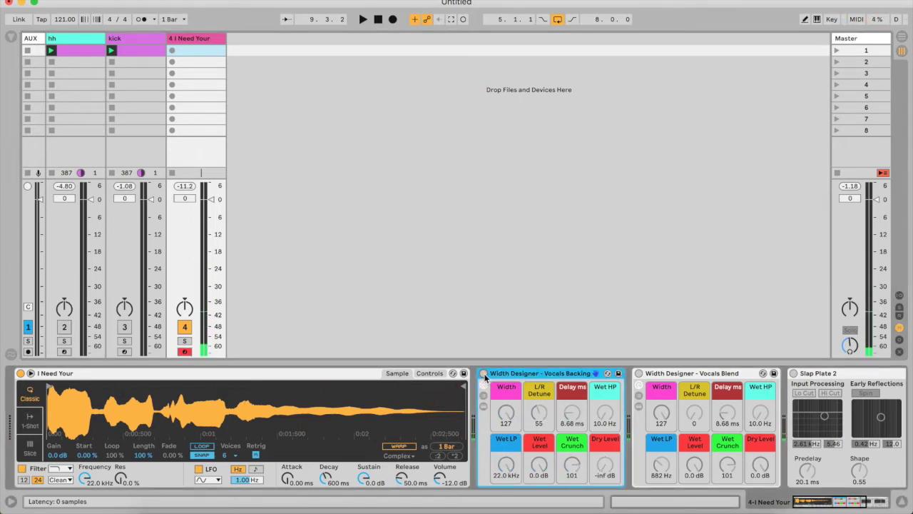
left_click(484, 373)
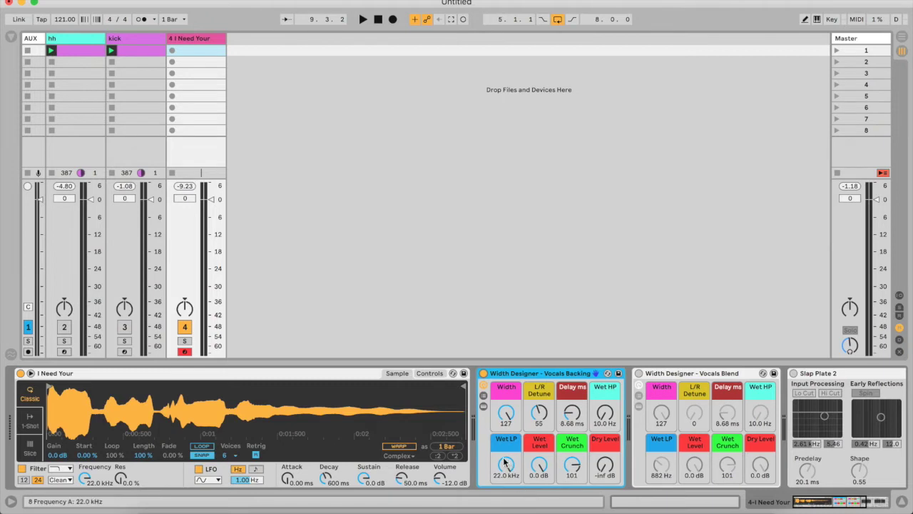
Try a Wet LP of 2.27 kHz on Vocals Backing, return it to 22.0 kHz and bypass the rack
left_click_drag(508, 466, 508, 486)
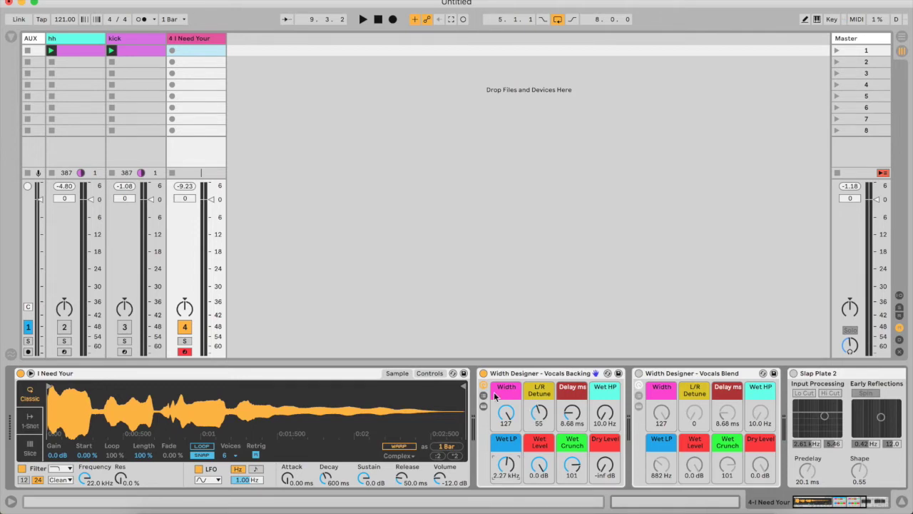
left_click_drag(504, 472, 503, 414)
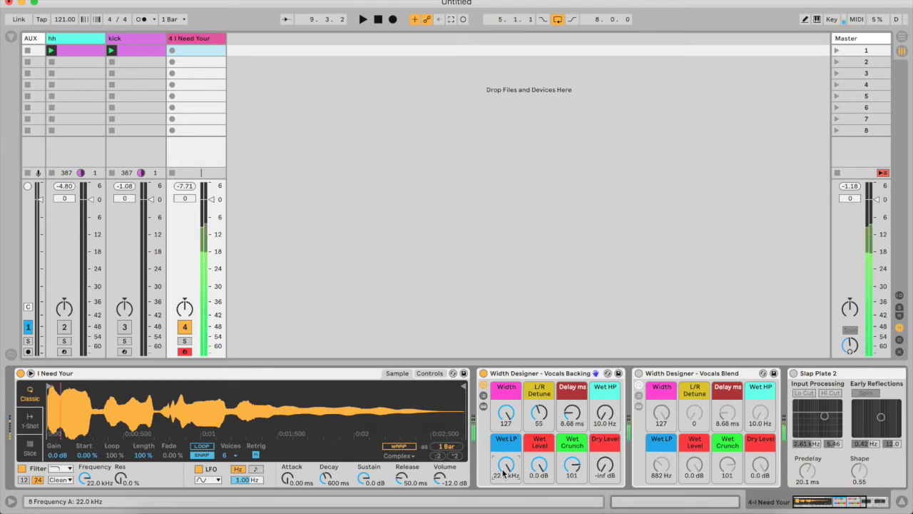
left_click(484, 373)
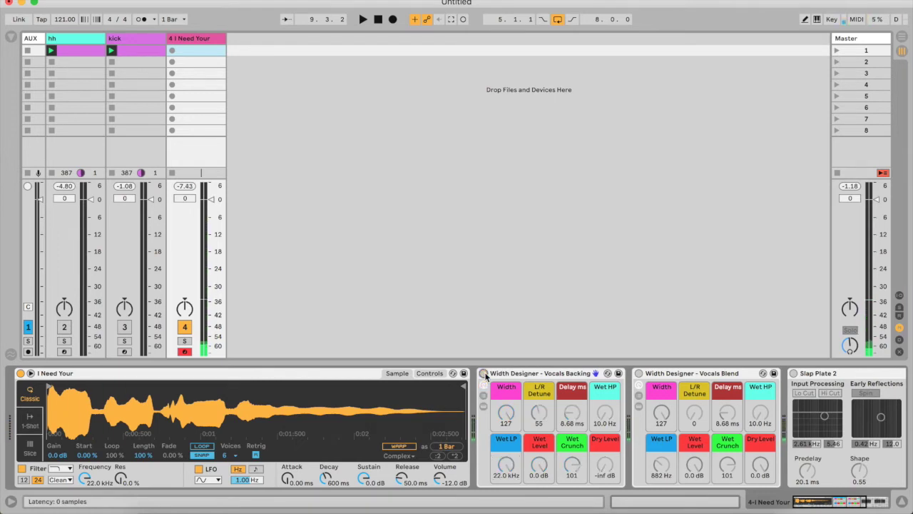
Activate Width Designer - Vocals Blend and reopen the Master's SPAN window while showing the vocal track's devices
left_click(638, 373)
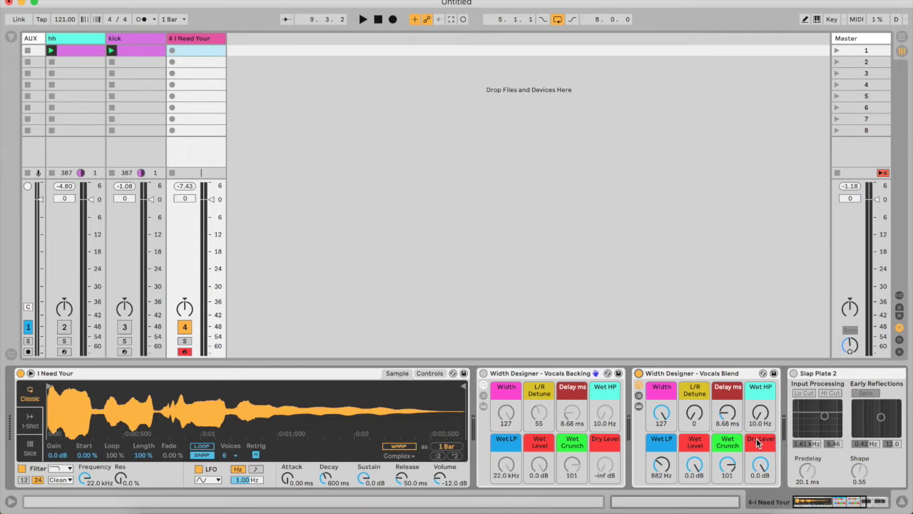
left_click(881, 40)
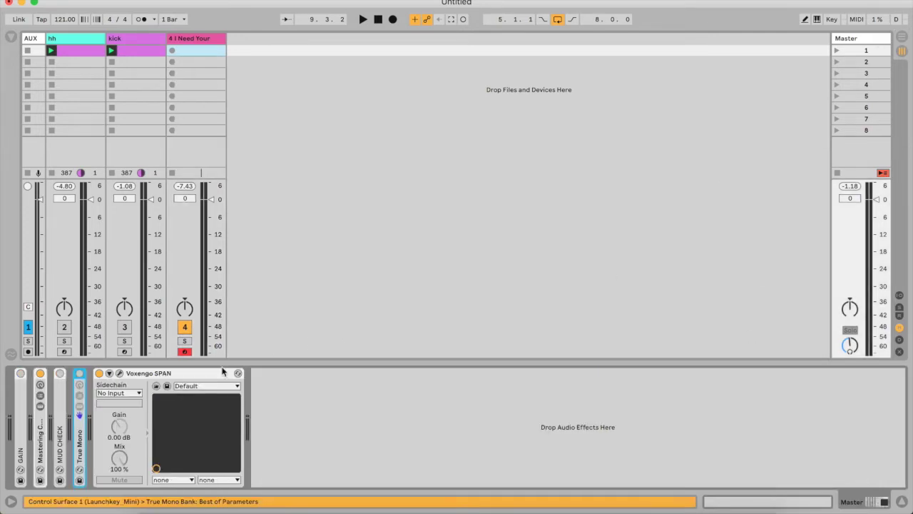
left_click(119, 374)
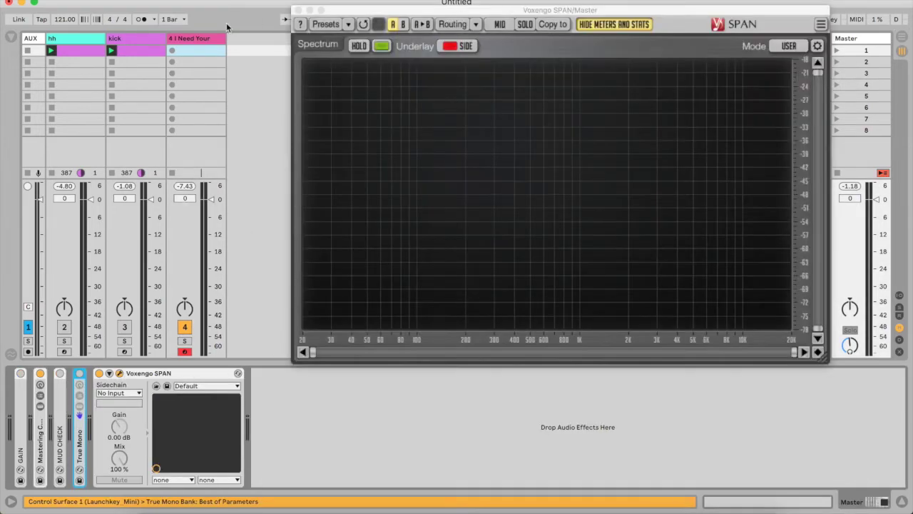
left_click(191, 39)
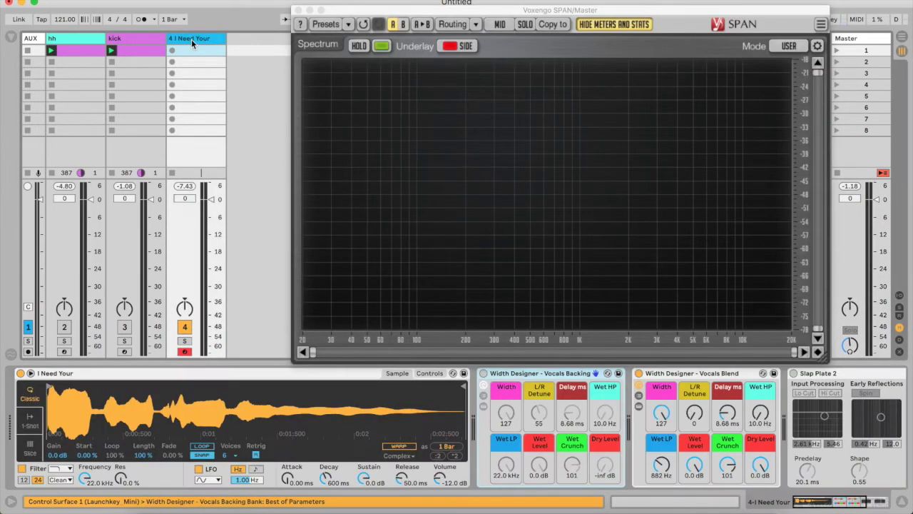
Compare the vocal in SPAN with both racks bypassed, with only Vocals Backing active, and with only Vocals Blend active
left_click(639, 373)
key("space")
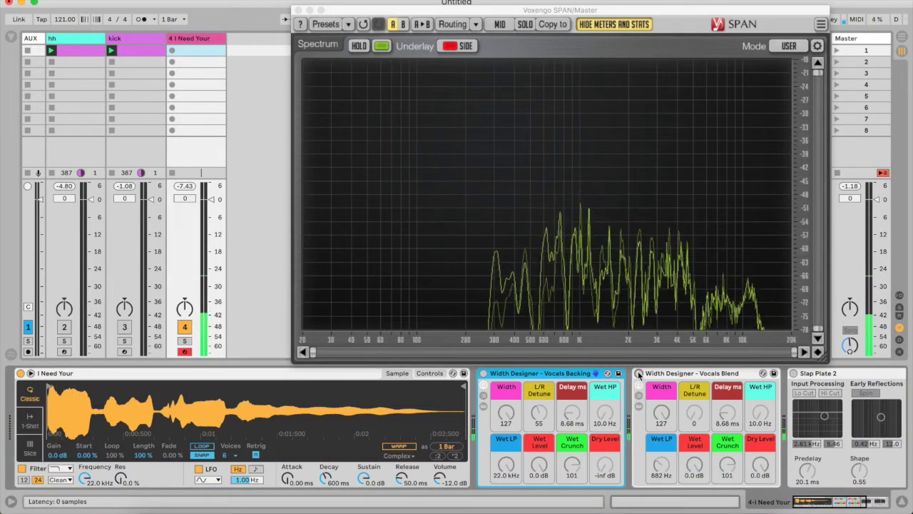
left_click(483, 373)
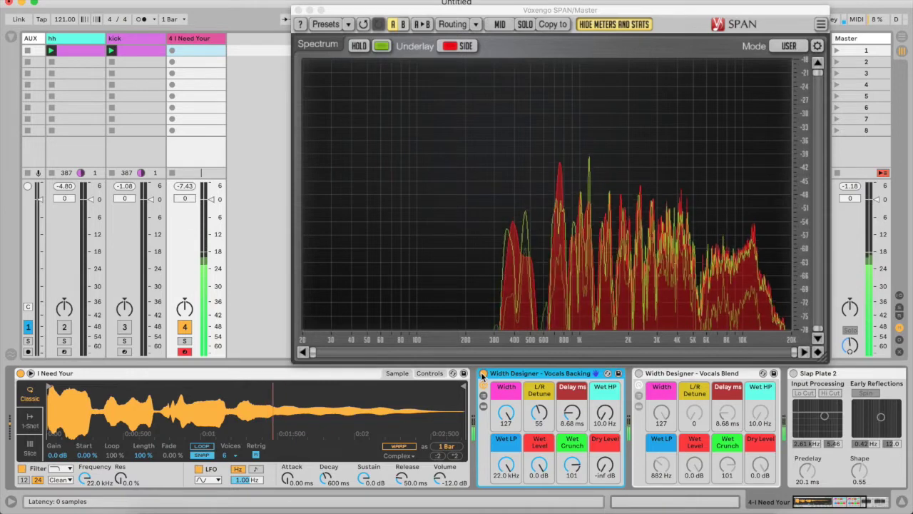
left_click(484, 374)
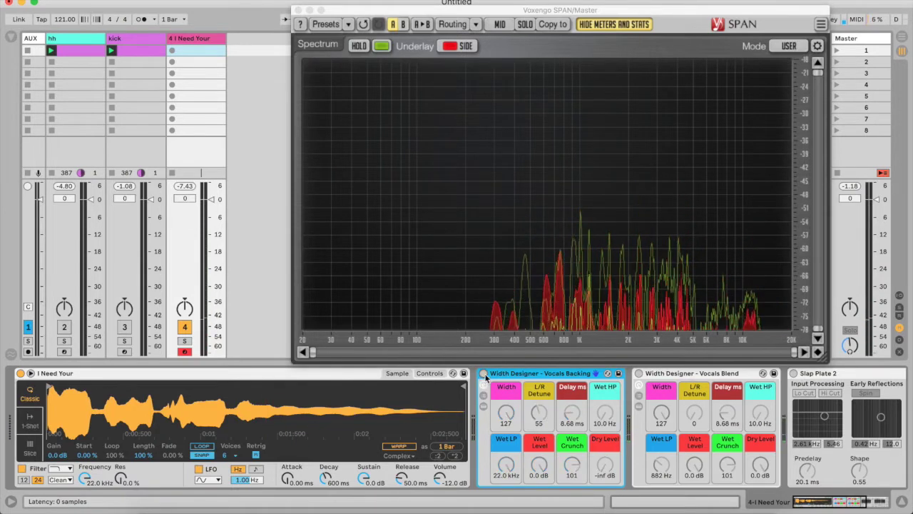
left_click(639, 373)
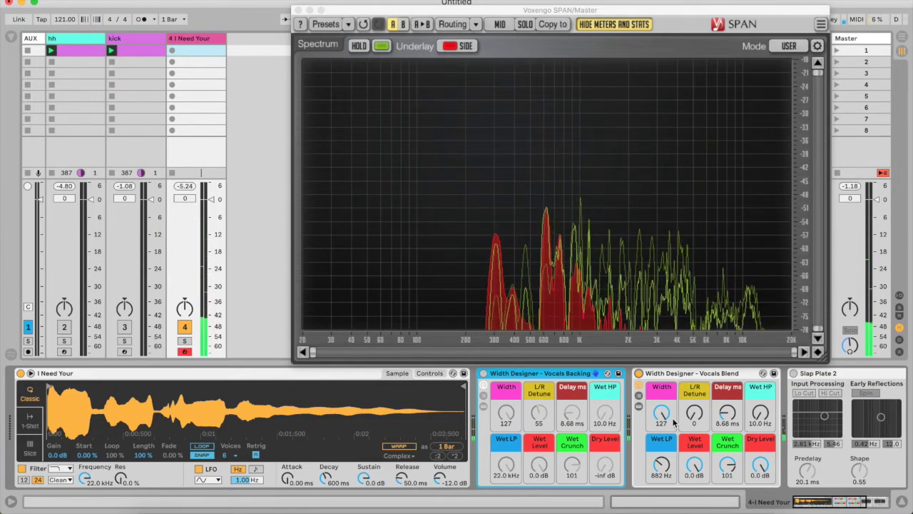
Try Vocals Blend with Dry Level at -inf dB, restore it to 0.0 dB, and compare the rack bypassed and active
left_click(759, 465)
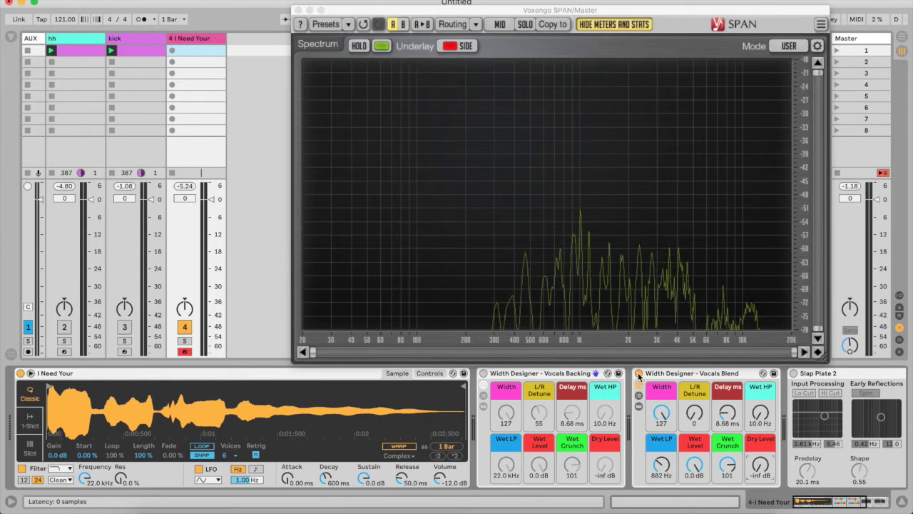
double_click(761, 465)
left_click(639, 373)
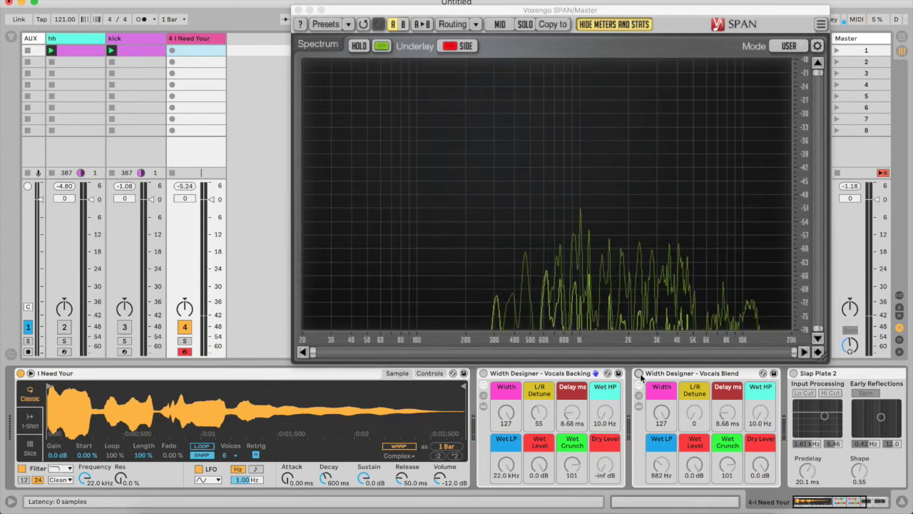
left_click(639, 373)
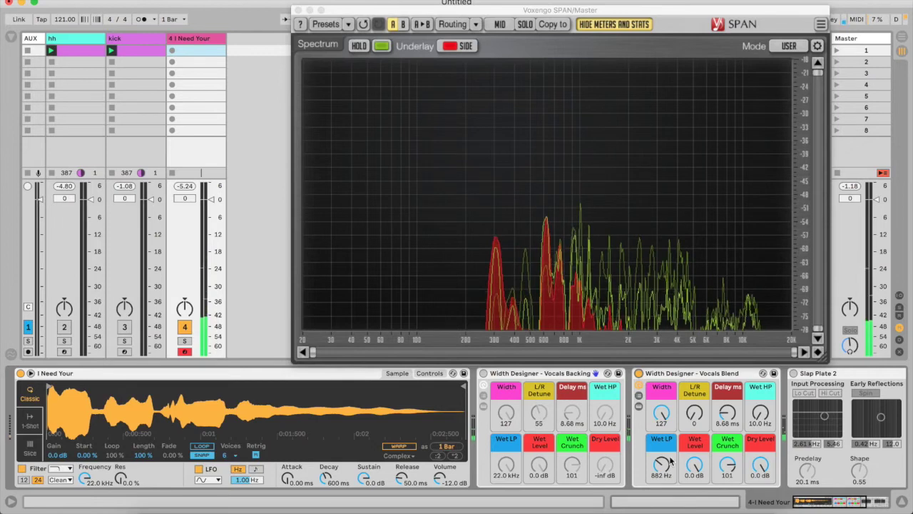
Try Vocals Blend with Wet LP at 1.62 kHz and Wet HP raised to 5.00 kHz
mouse_move(658, 476)
left_mouse_down()
mouse_move(657, 496)
mouse_move(658, 472)
left_mouse_up()
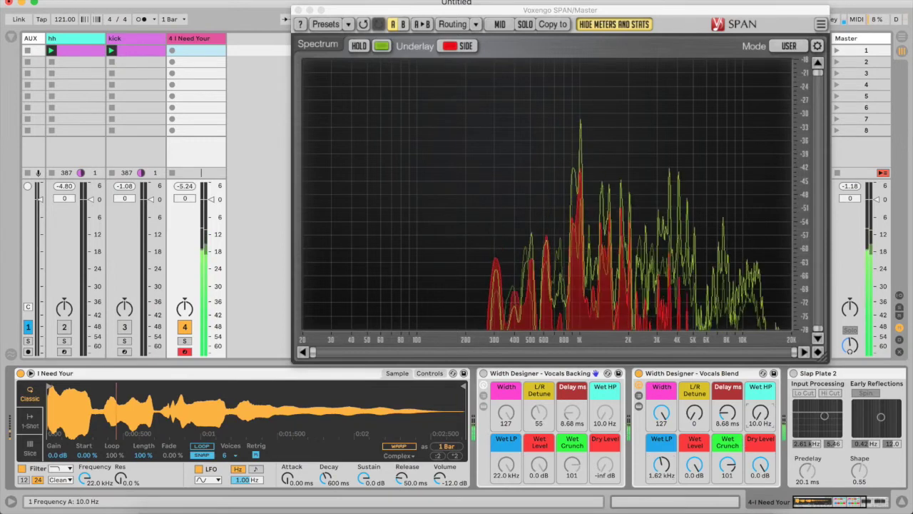
mouse_move(761, 412)
left_mouse_down()
mouse_move(760, 396)
mouse_move(761, 420)
left_mouse_up()
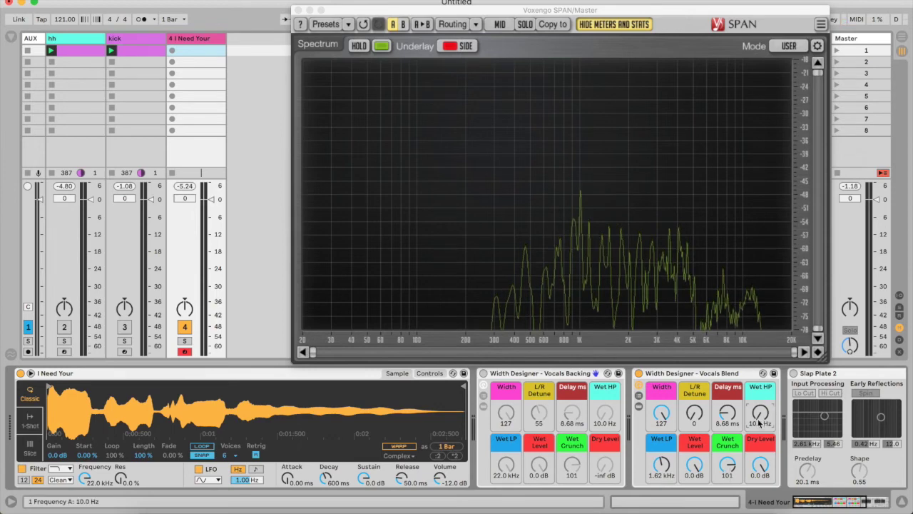
left_click_drag(761, 418, 761, 399)
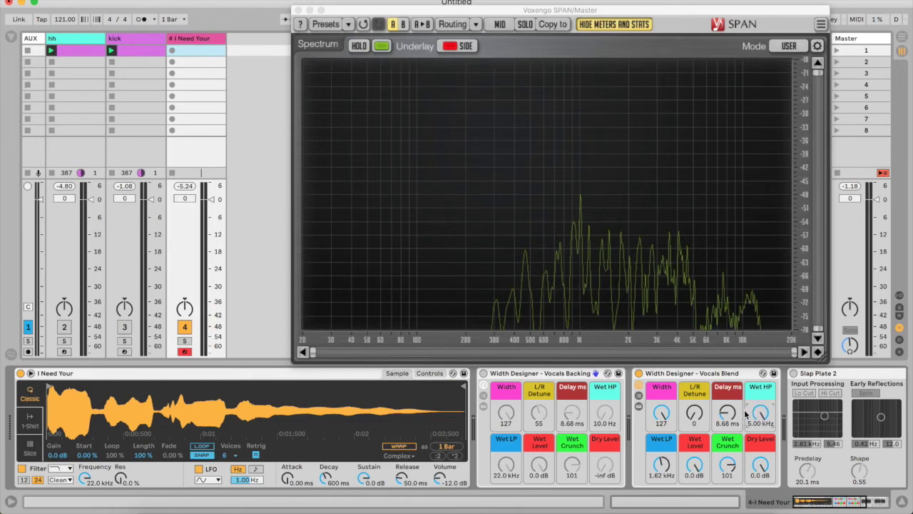
Set Vocals Blend to Wet HP 1.04 kHz, Dry Level -inf dB, Wet LP 22.0 kHz and Wet Crunch 127
left_click_drag(757, 416, 757, 424)
left_click_drag(760, 465, 761, 499)
left_click_drag(658, 469, 657, 421)
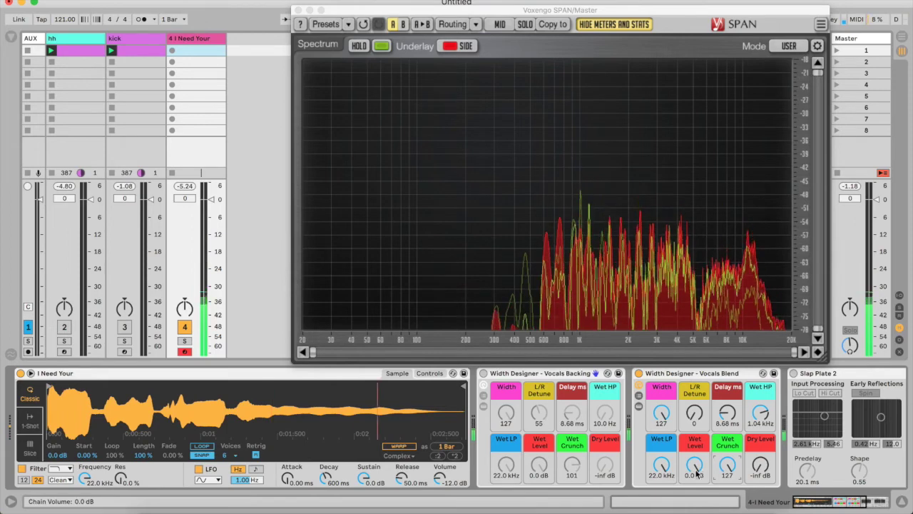
Set Vocals Blend's L/R Detune to 33, Delay to 16.4 ms and Dry Level to -7.762 dB, and audition the rack
left_click_drag(697, 426, 718, 407)
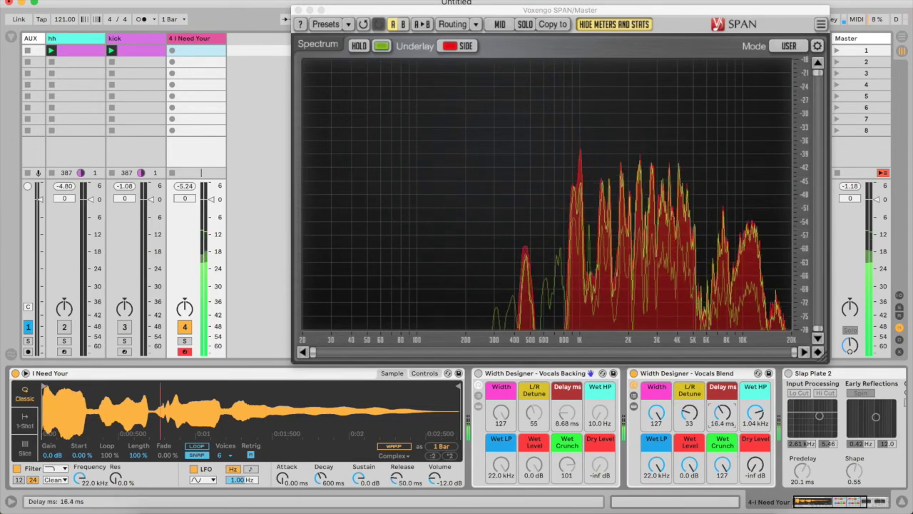
left_click_drag(756, 465, 756, 450)
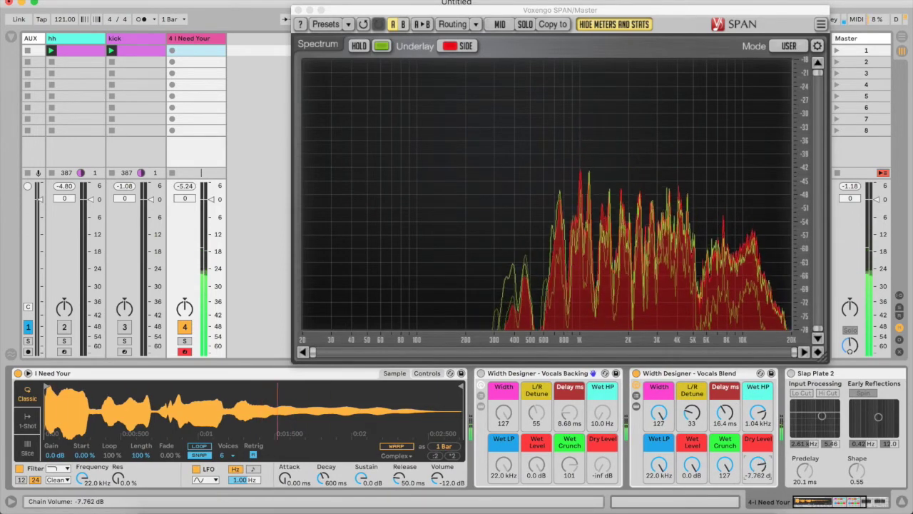
left_click(640, 374)
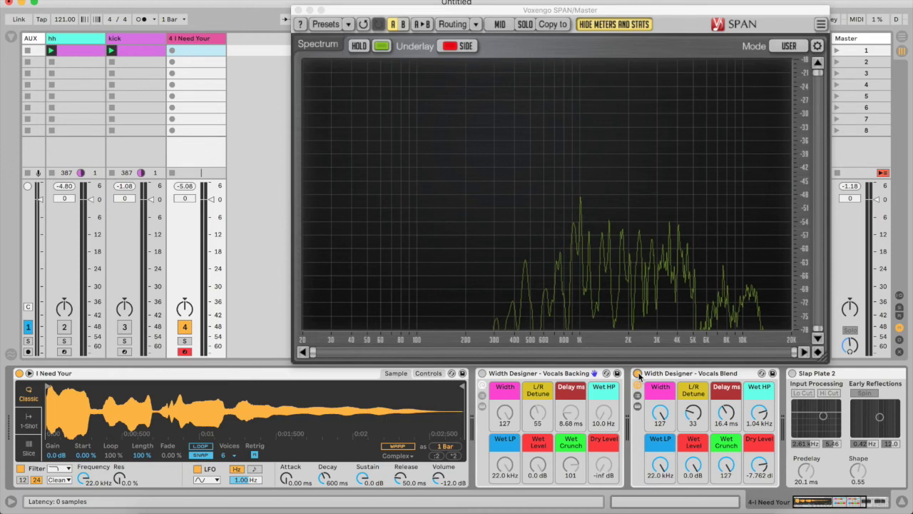
key("space")
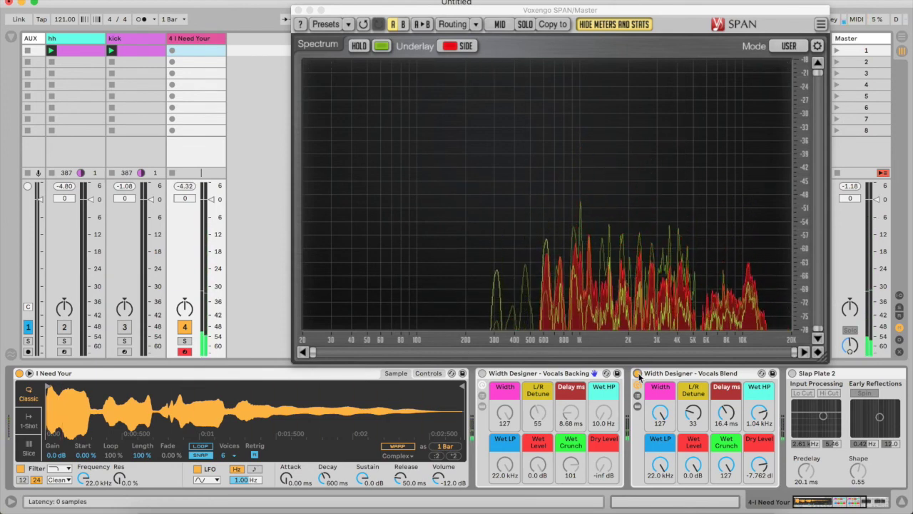
Activate the Slap Plate 2 reverb after the vocal racks and close the Master's SPAN window
scroll(649, 376, "right", 3)
scroll(649, 376, "right", 2)
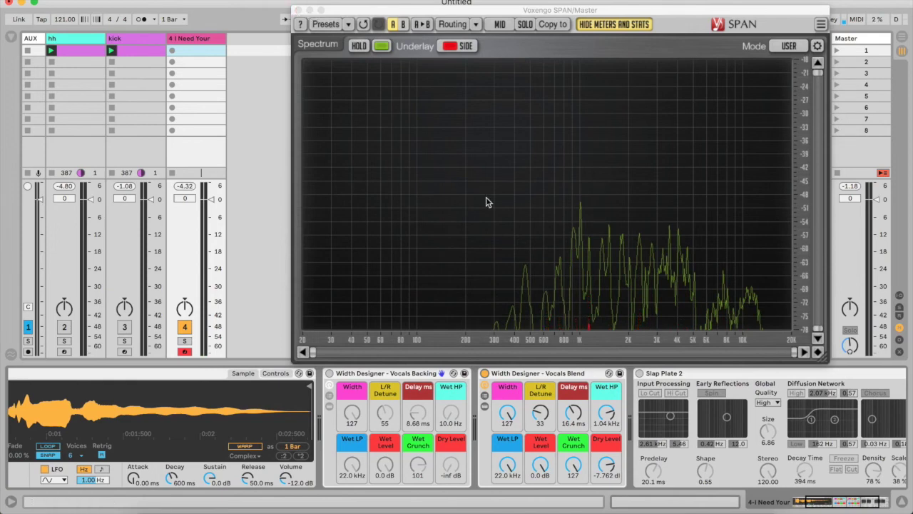
left_click(640, 373)
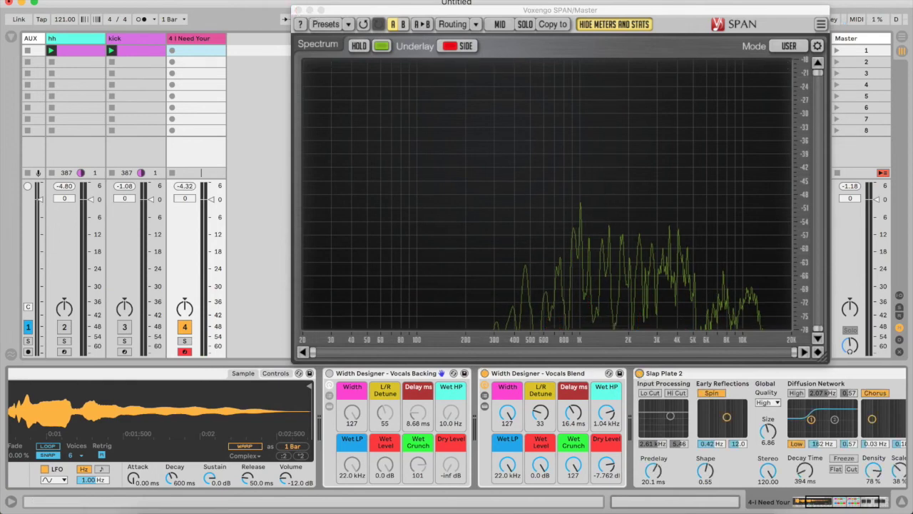
left_click(297, 10)
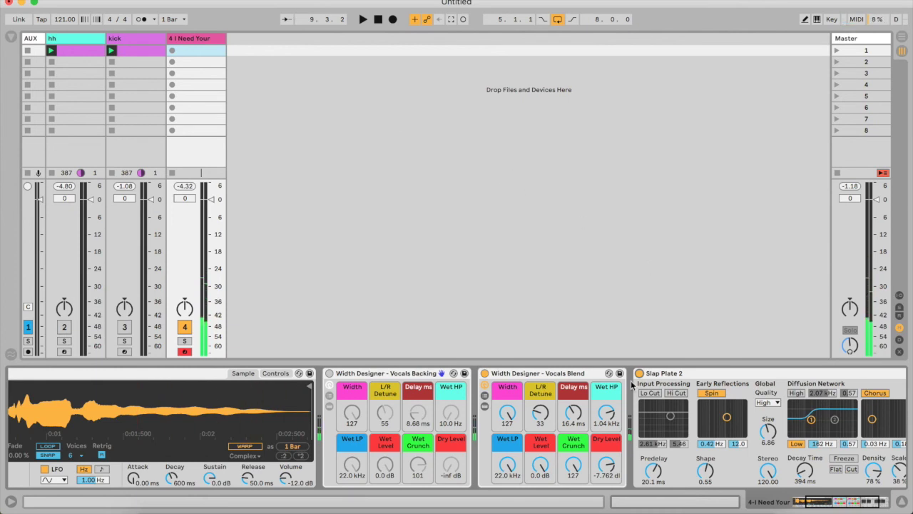
scroll(386, 448, "left", 5)
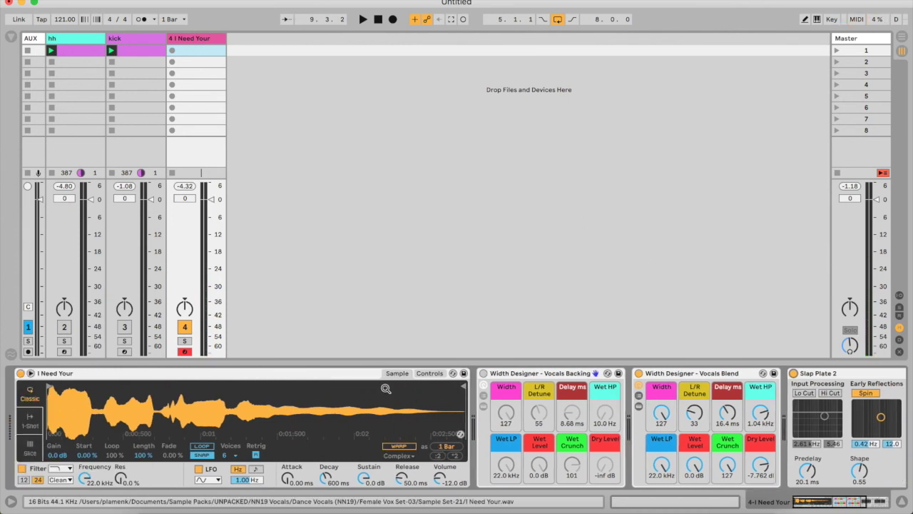